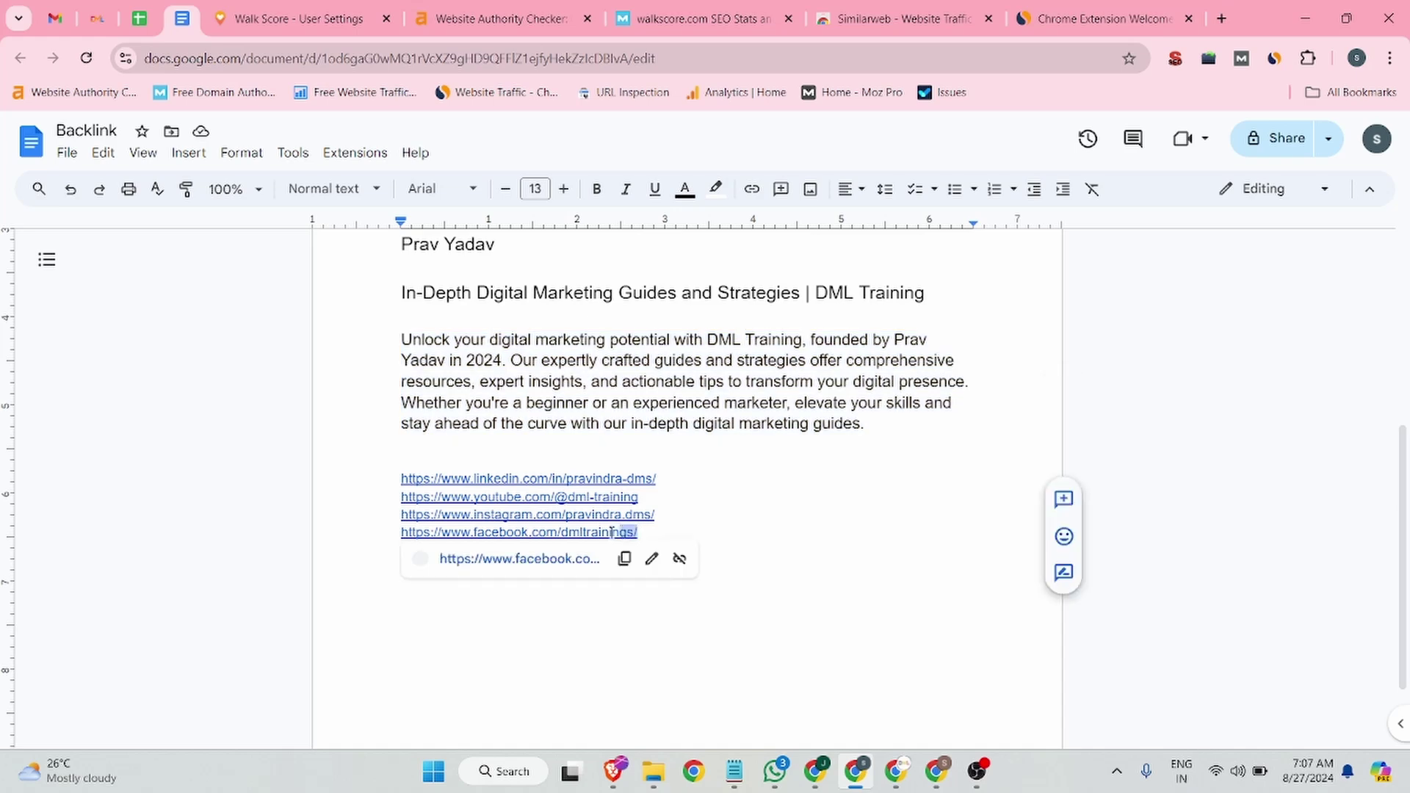
Step: Copy the Facebook username dmltrainings from the Backlink document into the Facebook field of the Walk Score settings
key(ctrl+c)
key(ctrl+Tab)
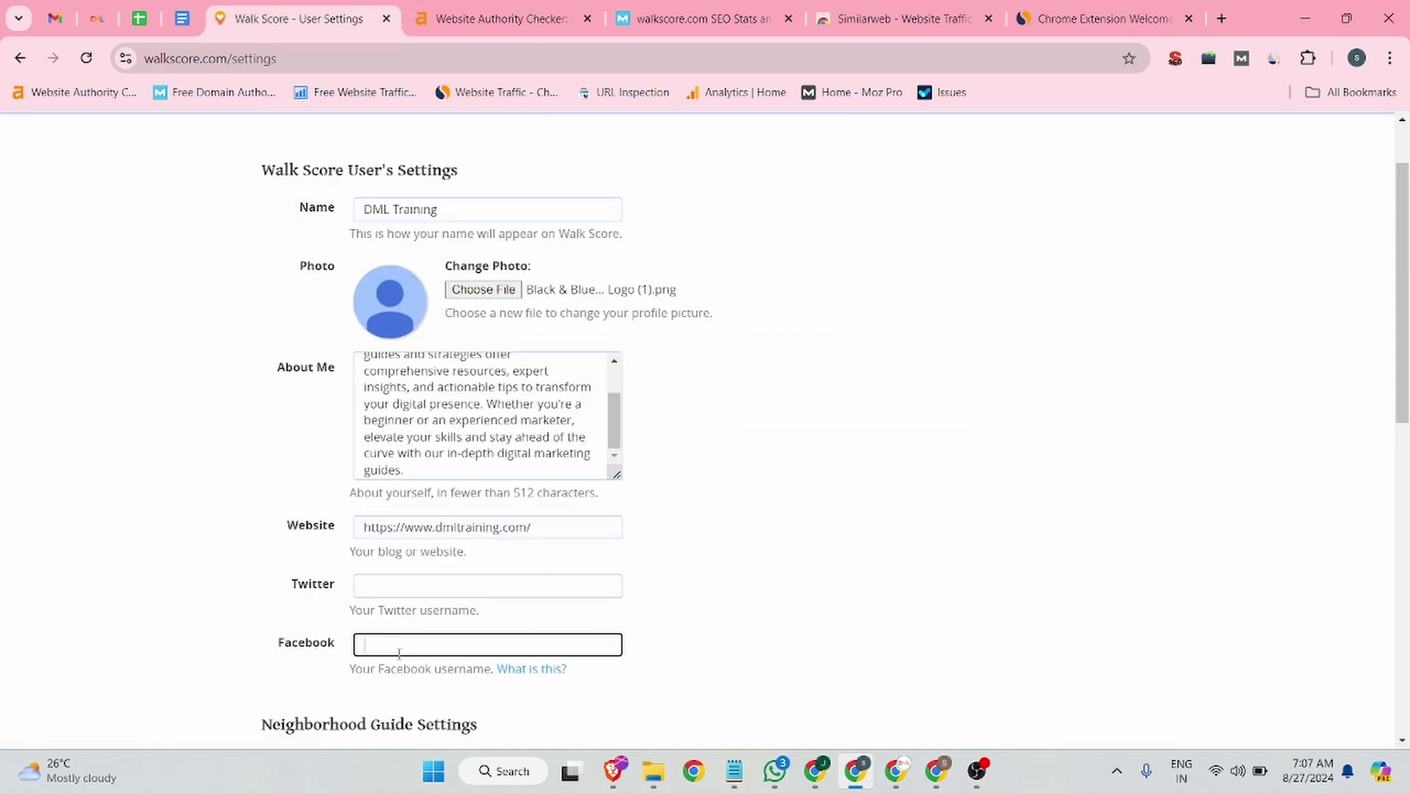
key(ctrl+v)
Step: Enable availability as a Neighborhood guide and save the Walk Score user settings
scroll(565, 520, down, 3)
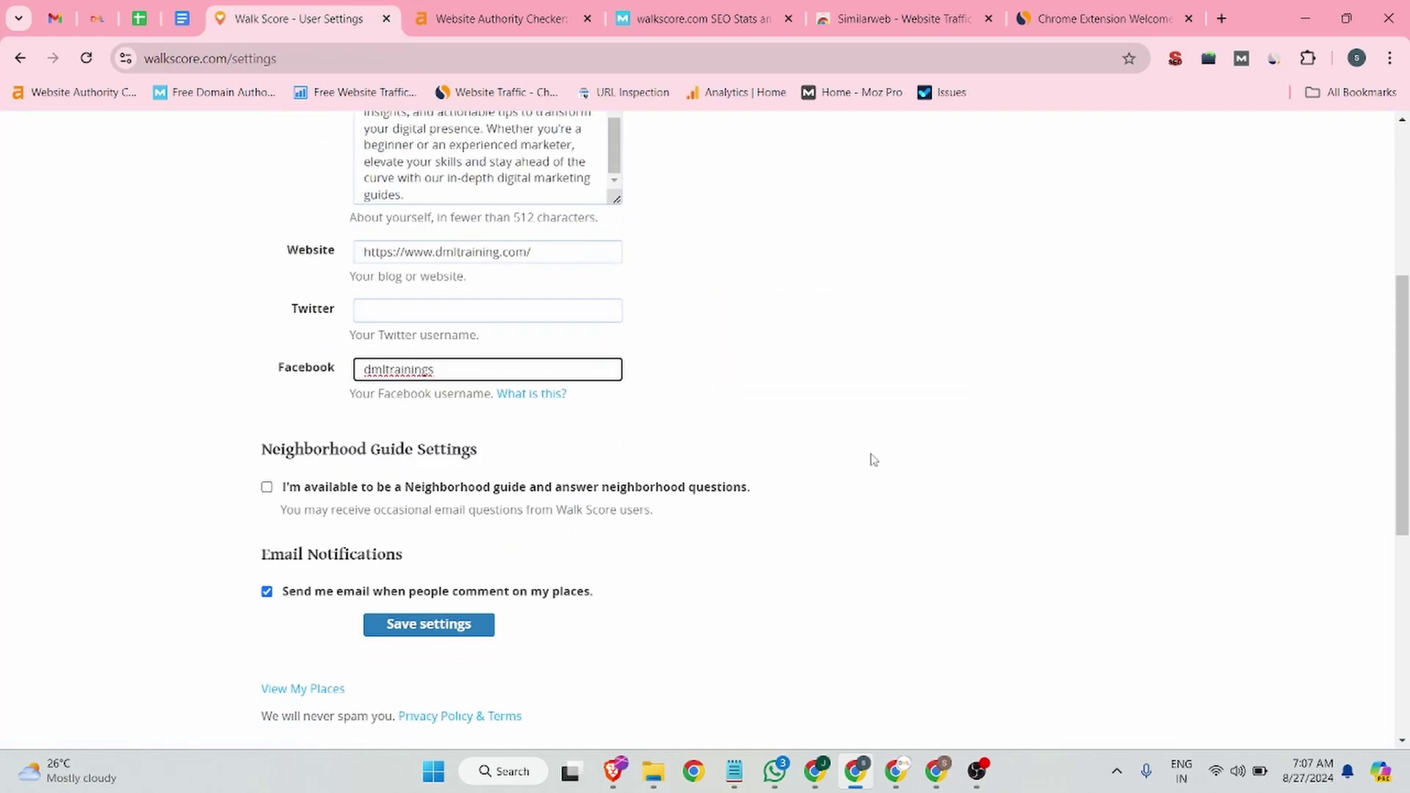
click(267, 488)
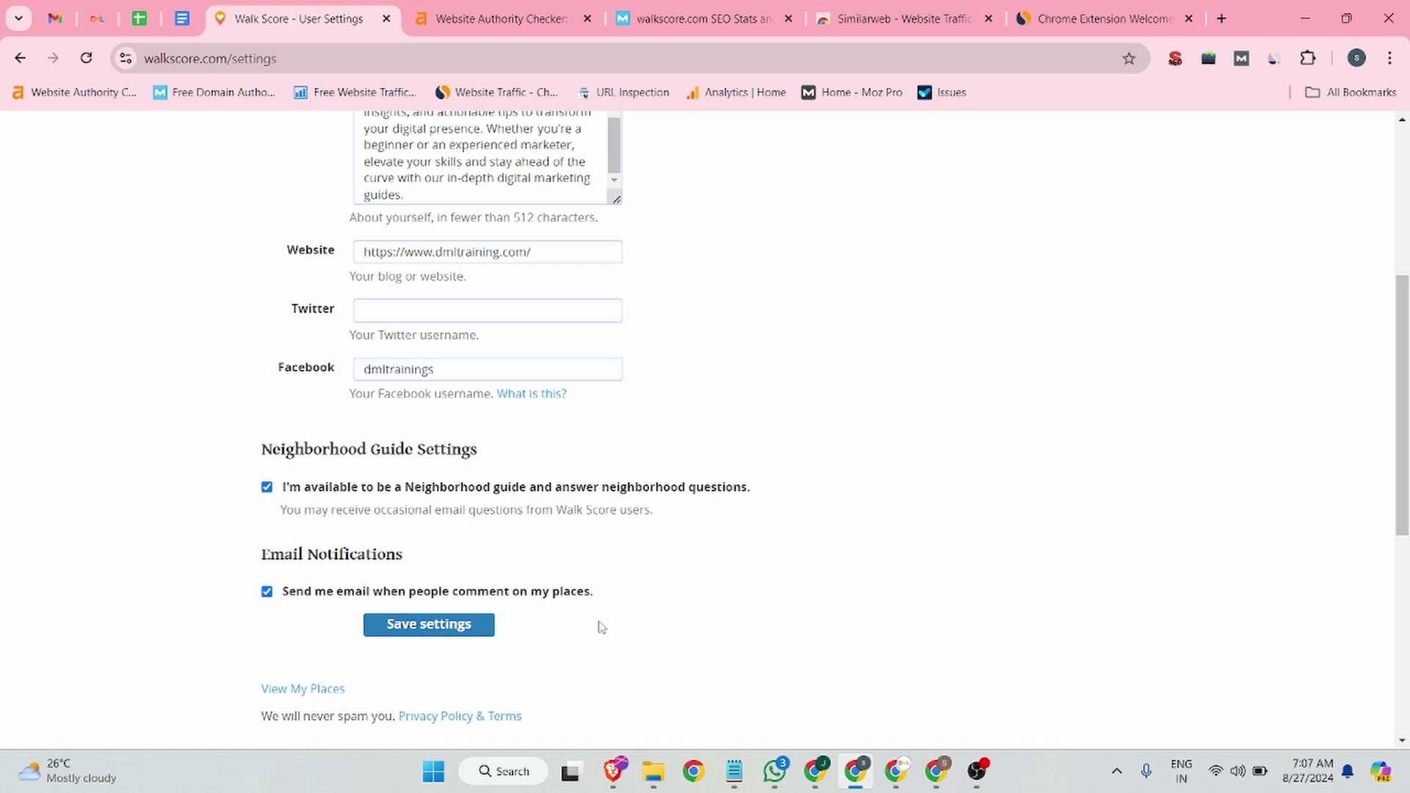
click(422, 630)
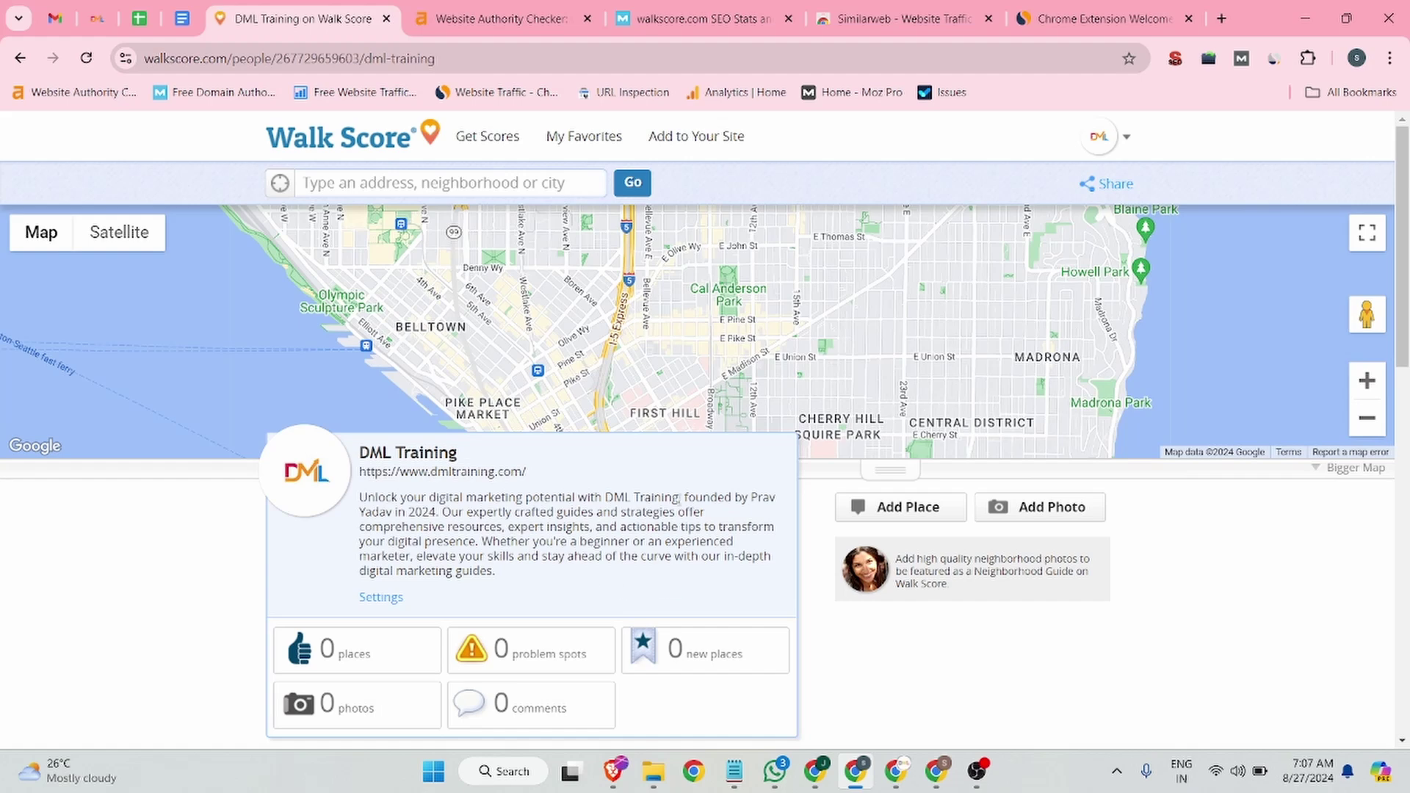
Step: Open the address of the saved DML Training profile in an Incognito window to view its public version
click(451, 58)
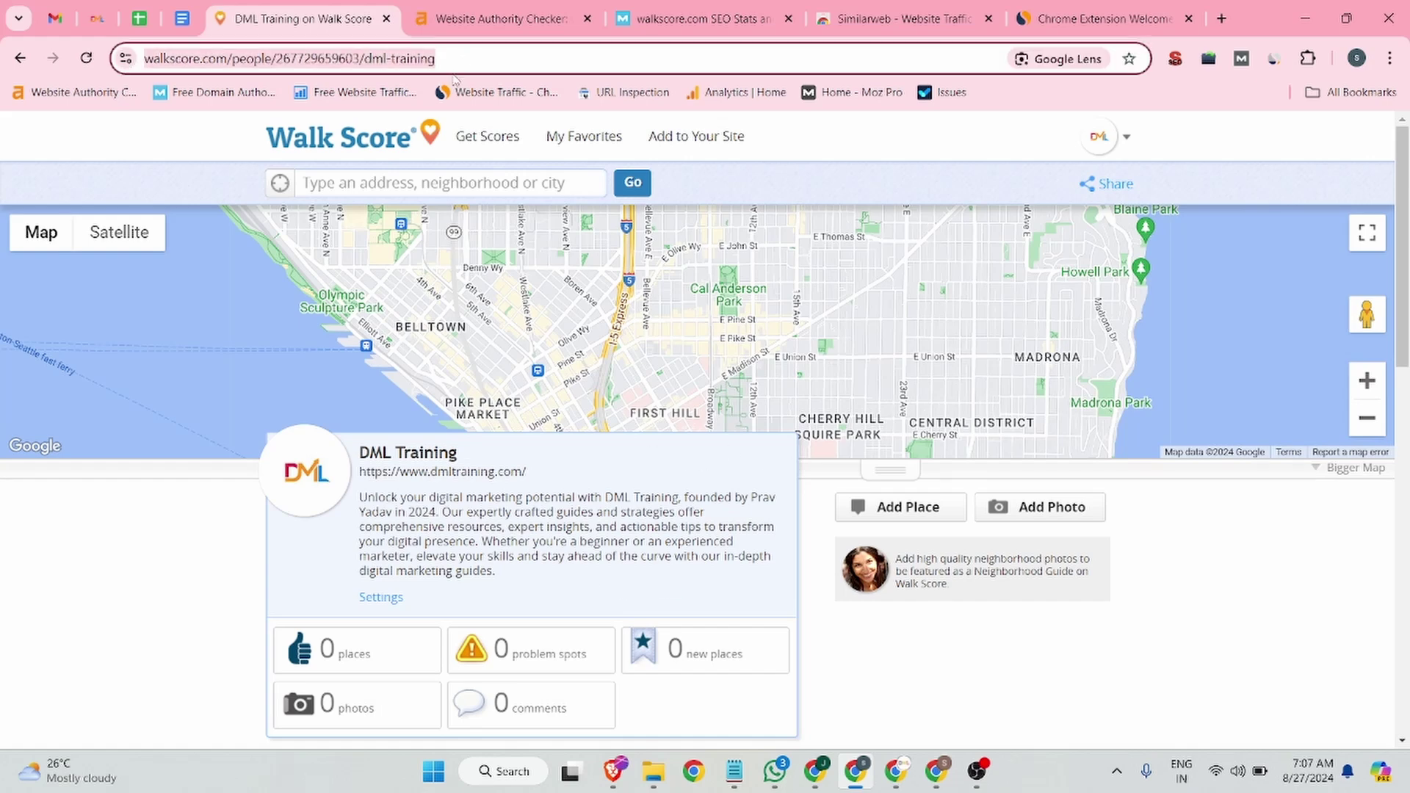
key(ctrl+shift+n)
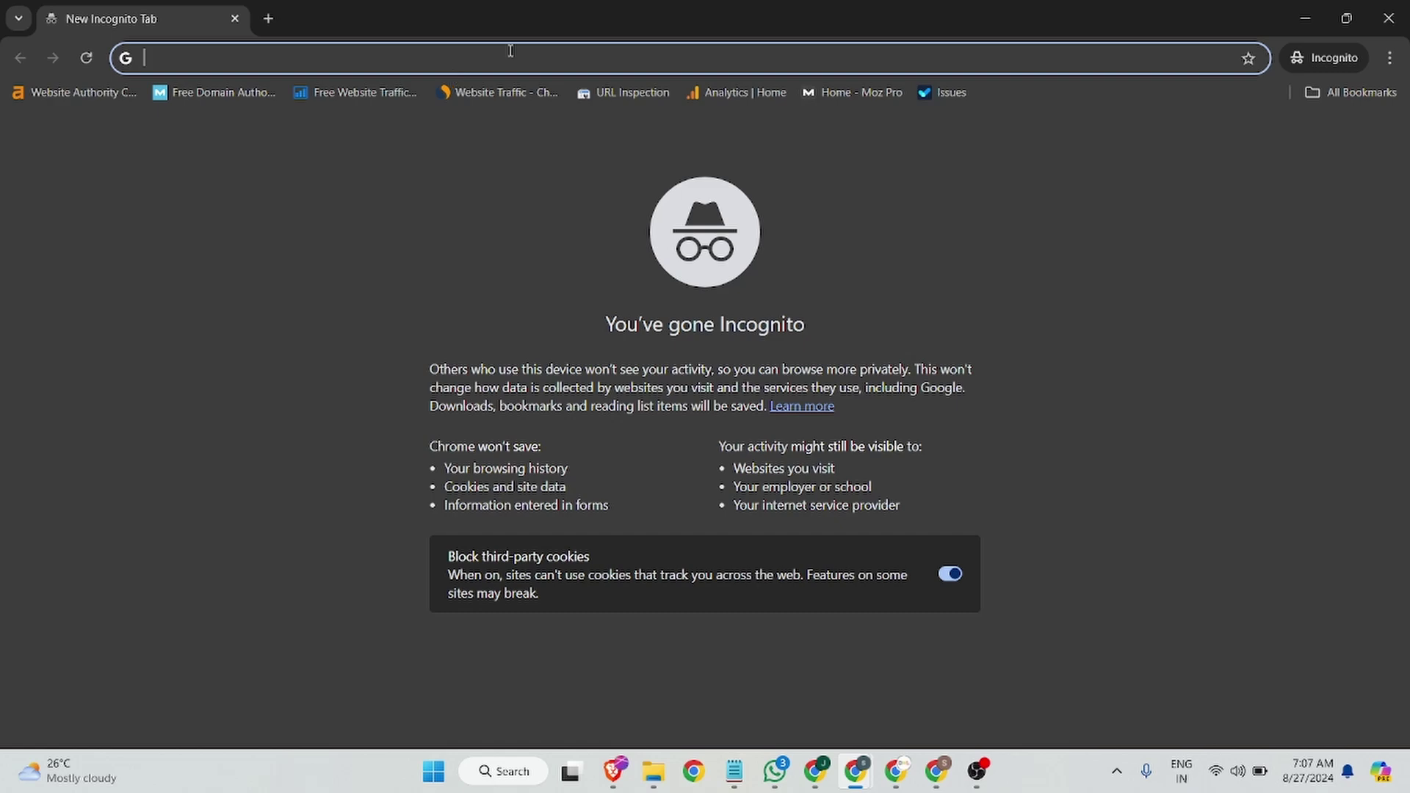
click(1389, 18)
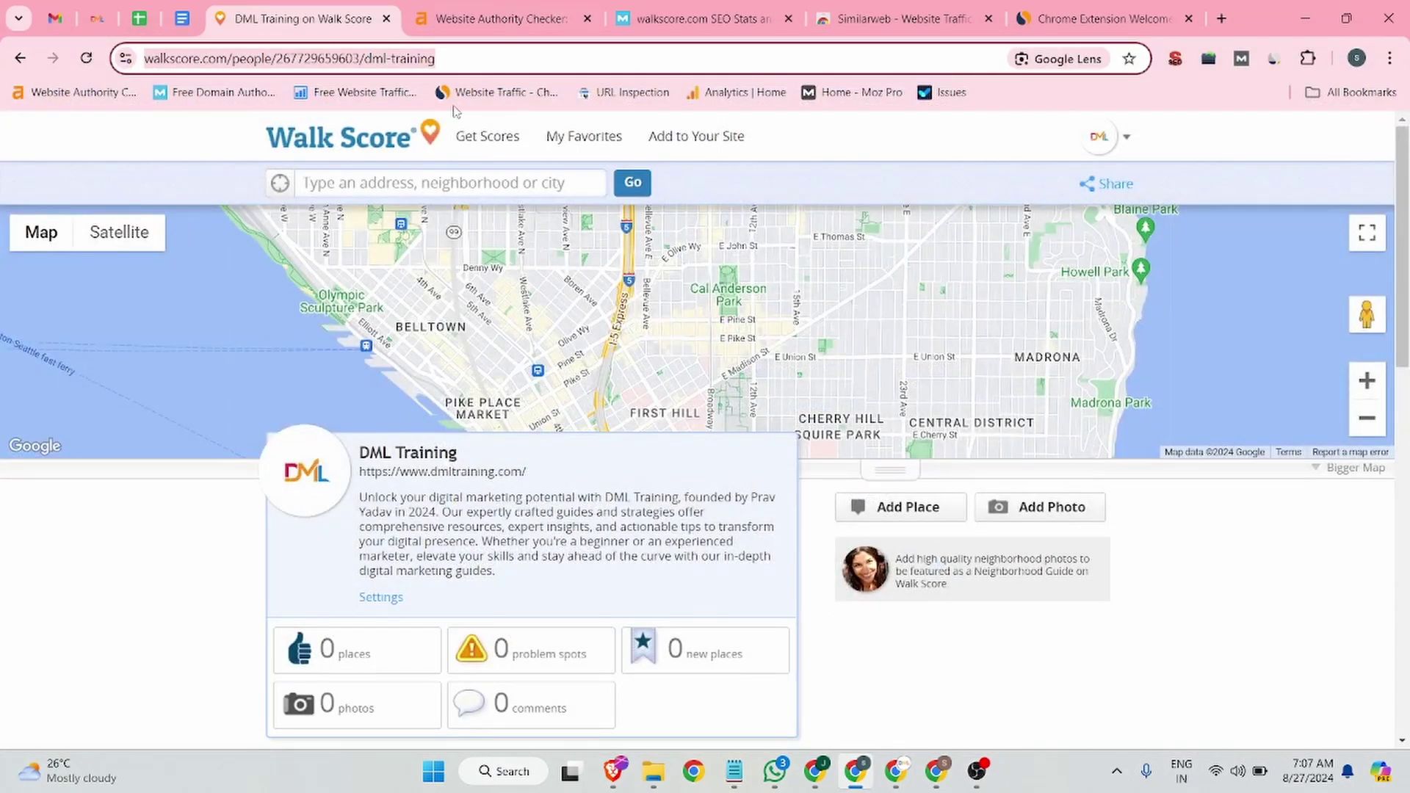
key(ctrl+shift+n)
key(ctrl+v)
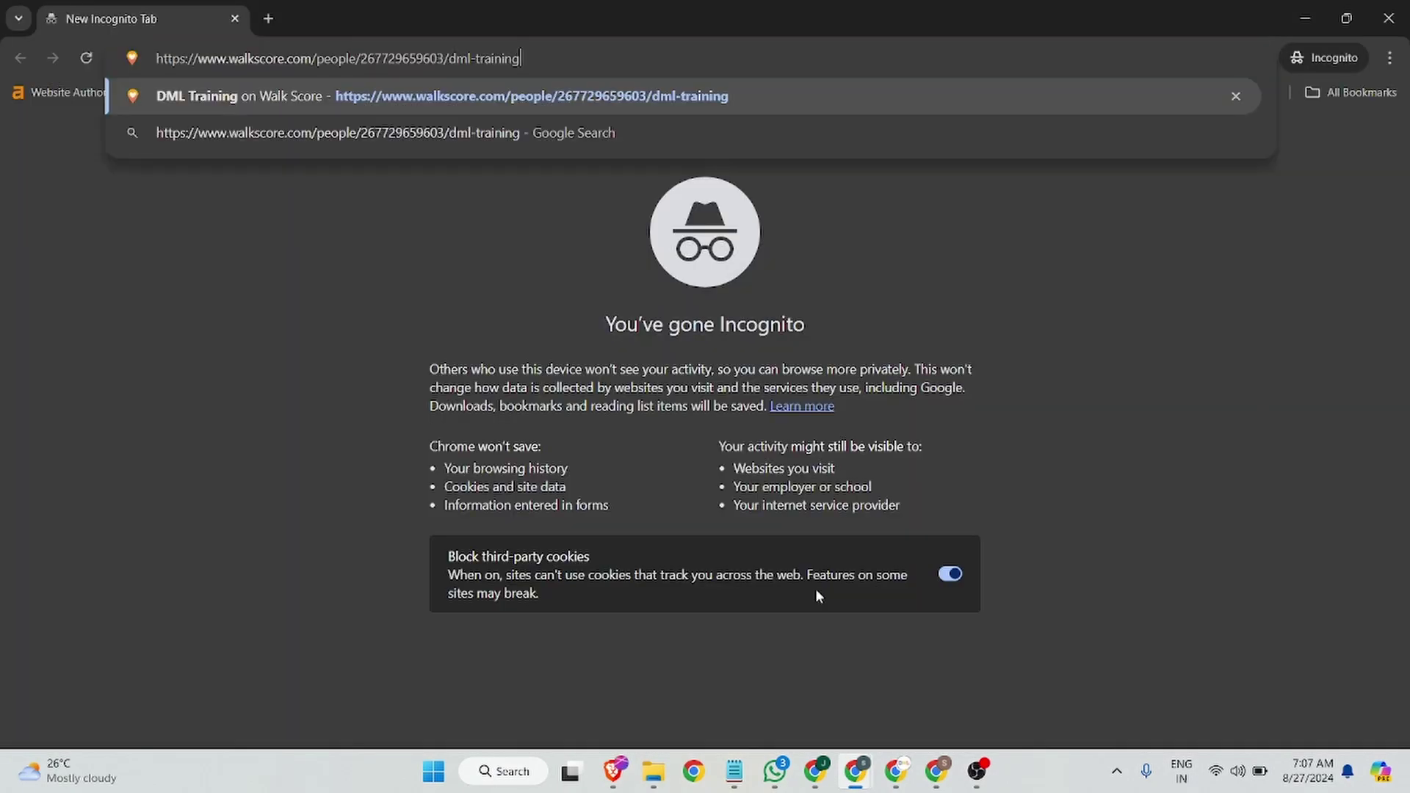
key(Return)
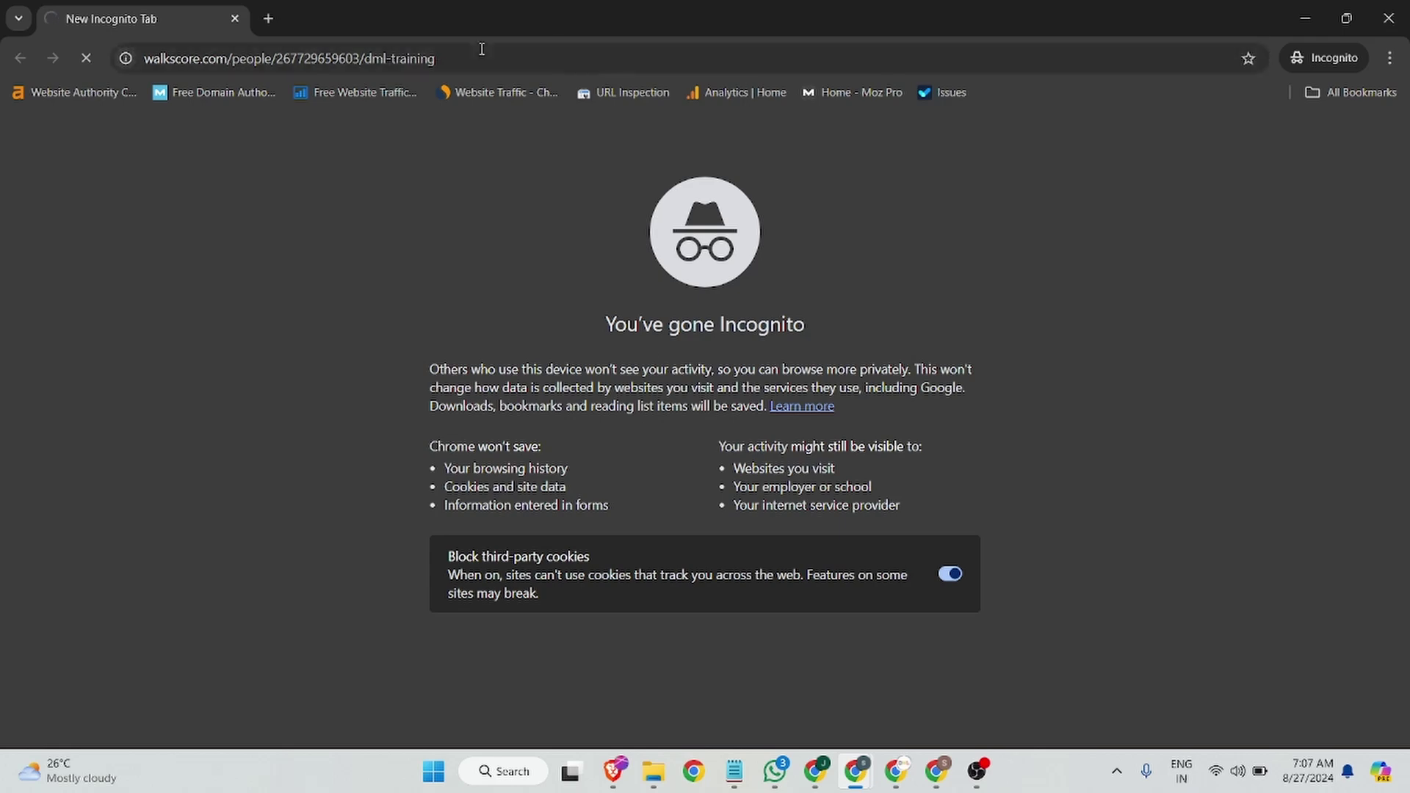
drag(438, 59, 115, 82)
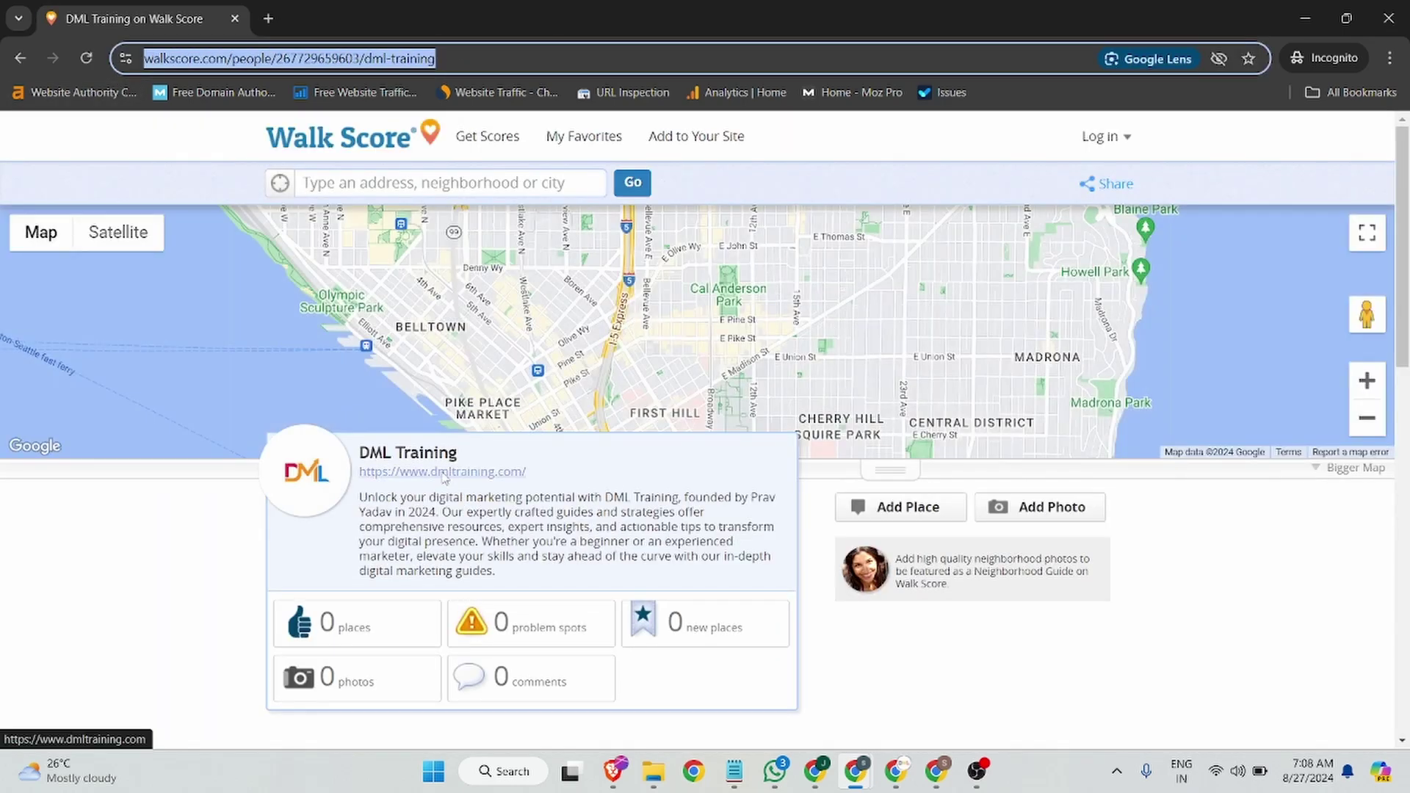
Step: Inspect the HTML code of the profile's website link, then close the inspector and the Incognito window
right_click(445, 475)
click(498, 700)
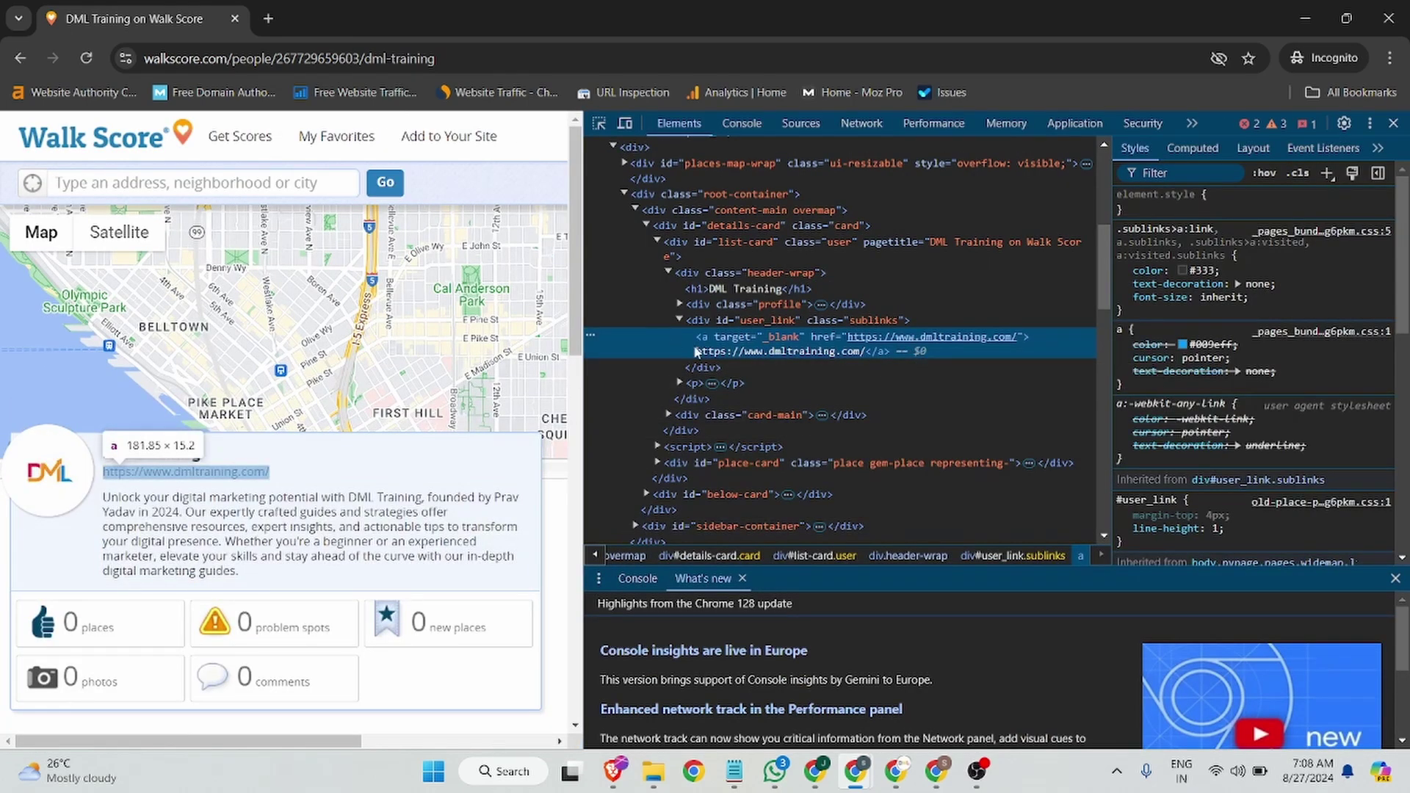
click(1393, 123)
click(1387, 19)
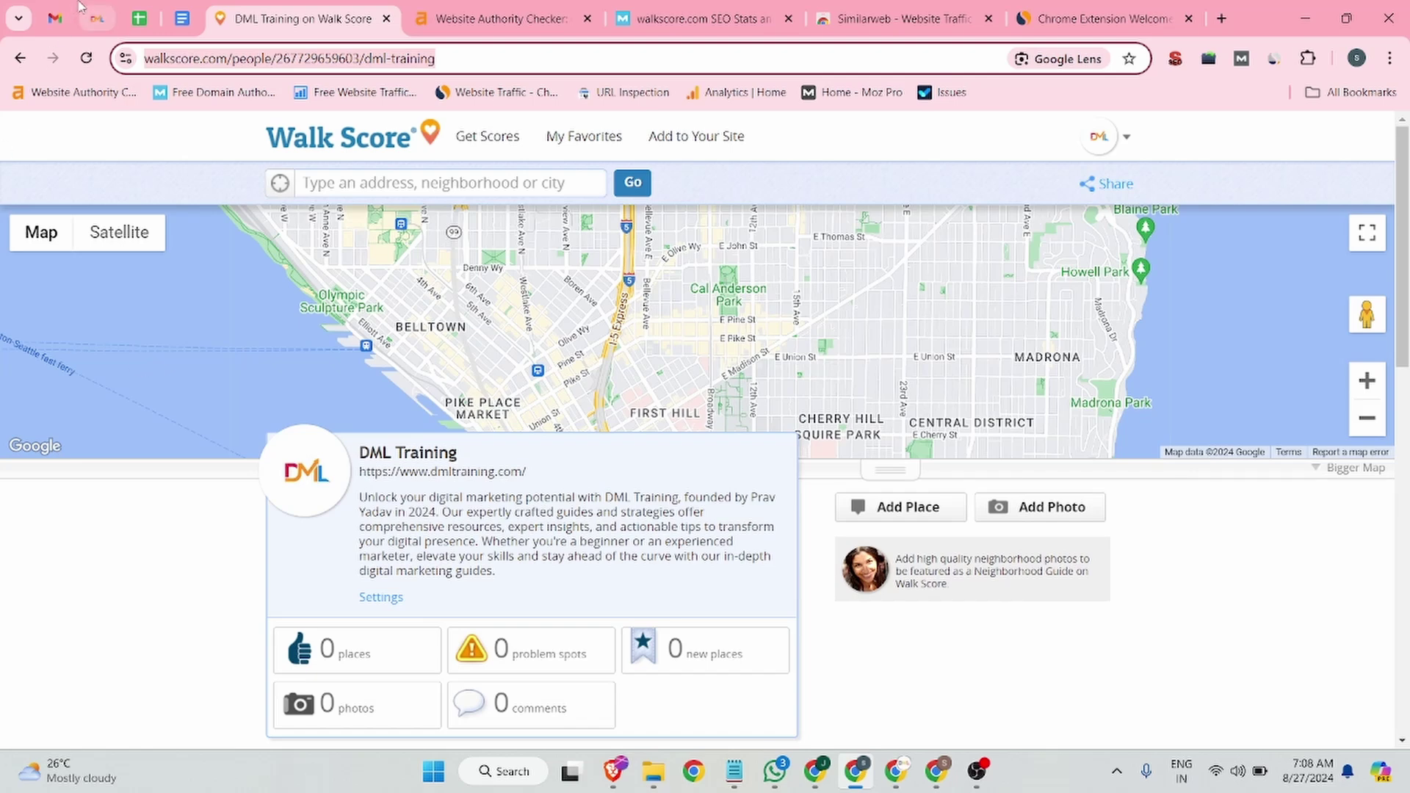
Step: Open the Article Submission Sites page from the Backlinks section of the DML Training website
click(97, 18)
mouse_move(922, 160)
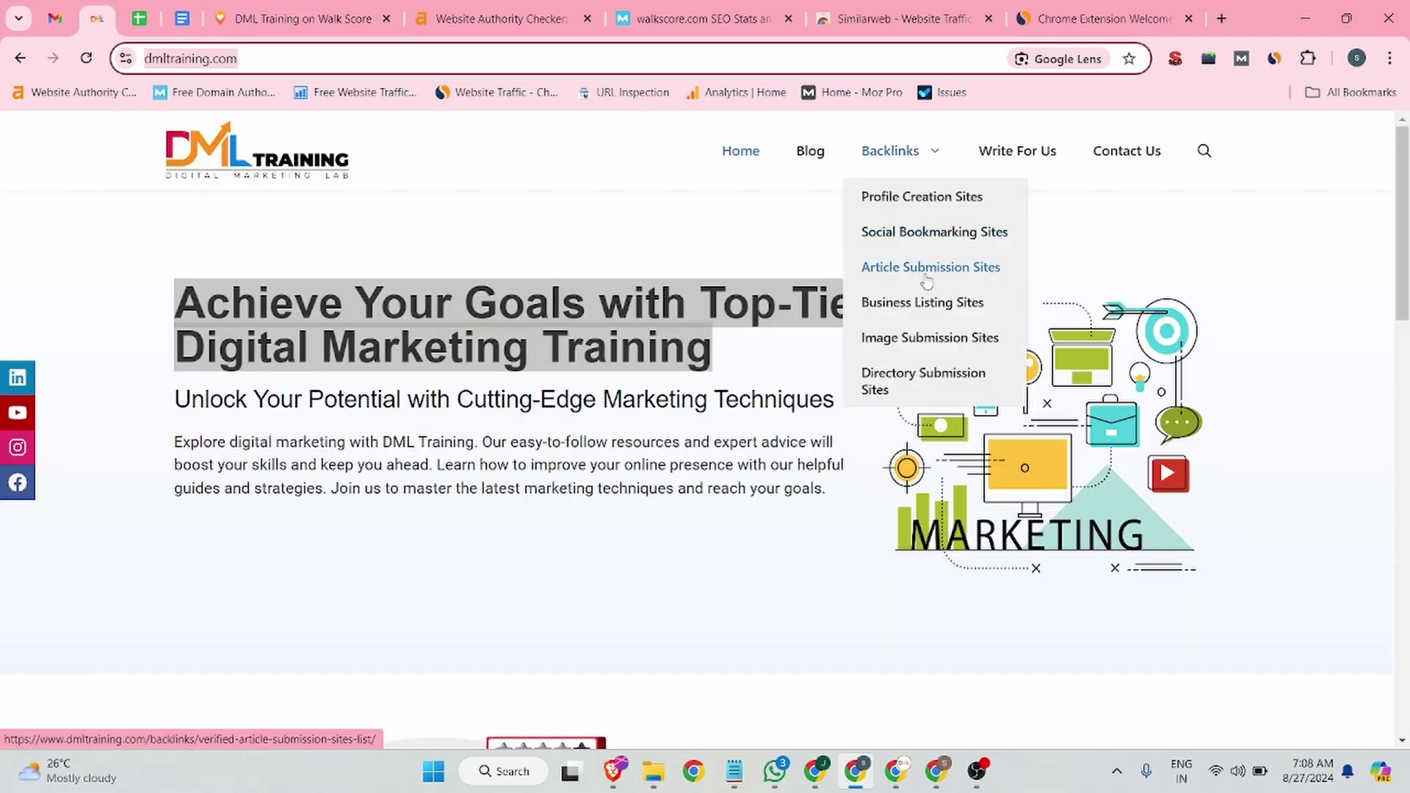
click(896, 268)
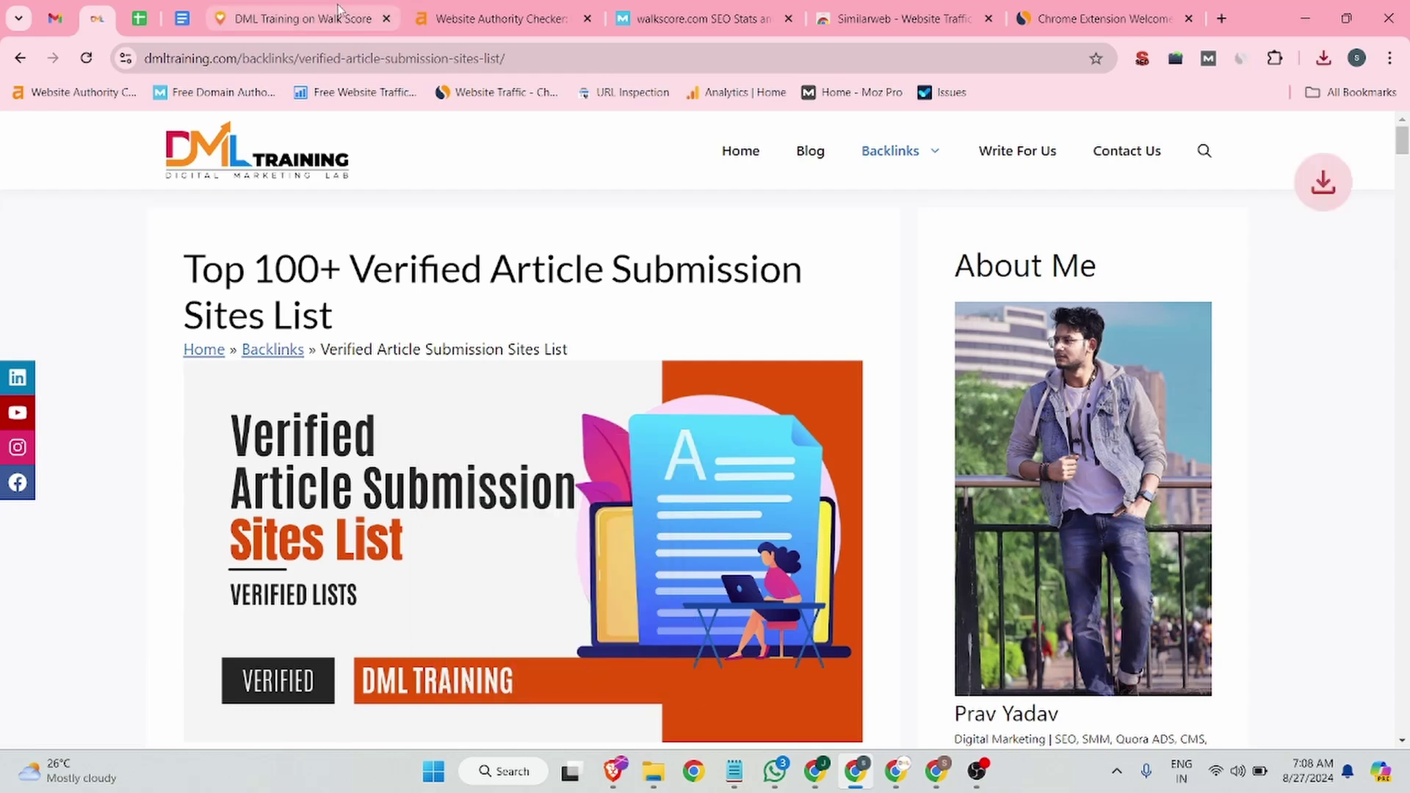
Step: Start adding a photo place on the Walk Score profile and attach the image verified-article-submission-sites-list
click(304, 18)
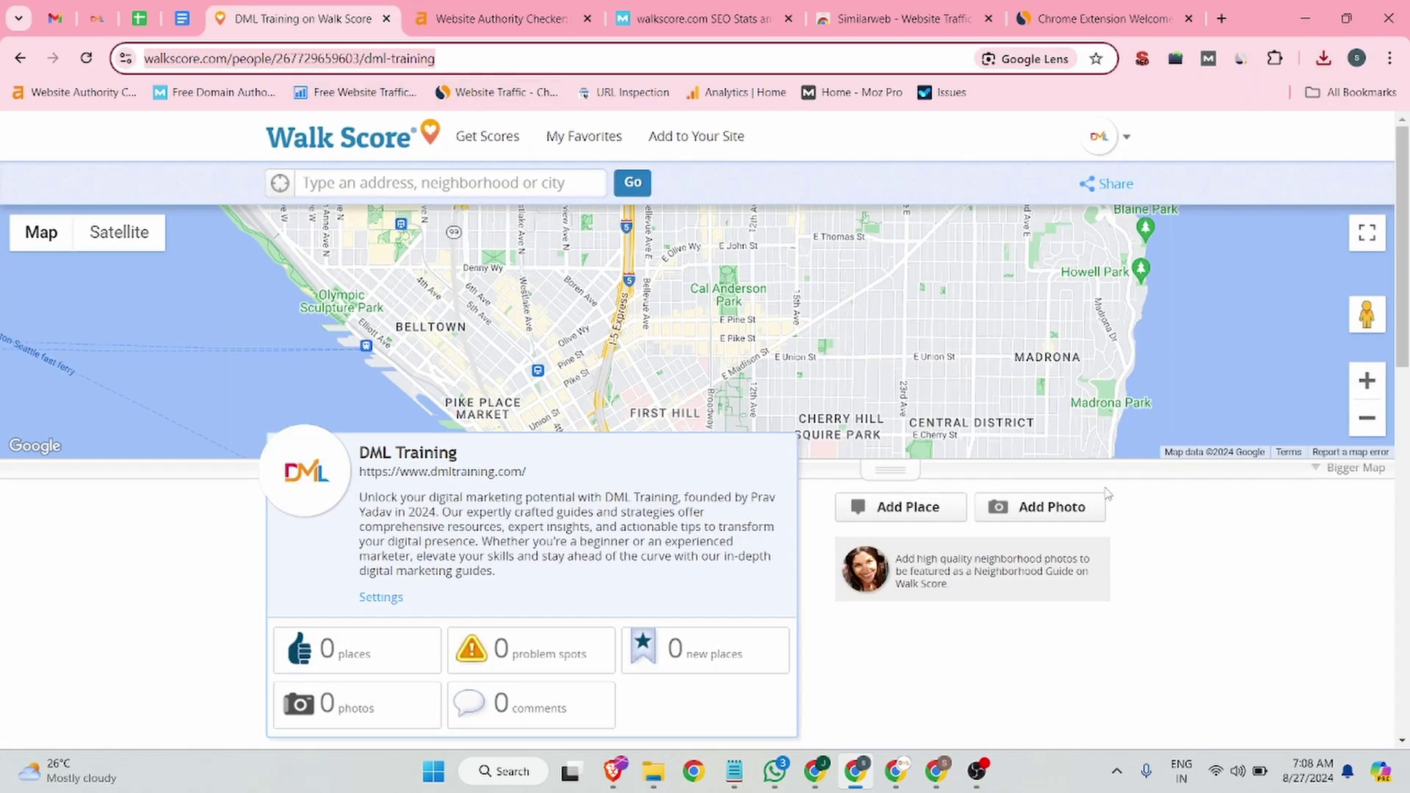
click(1081, 516)
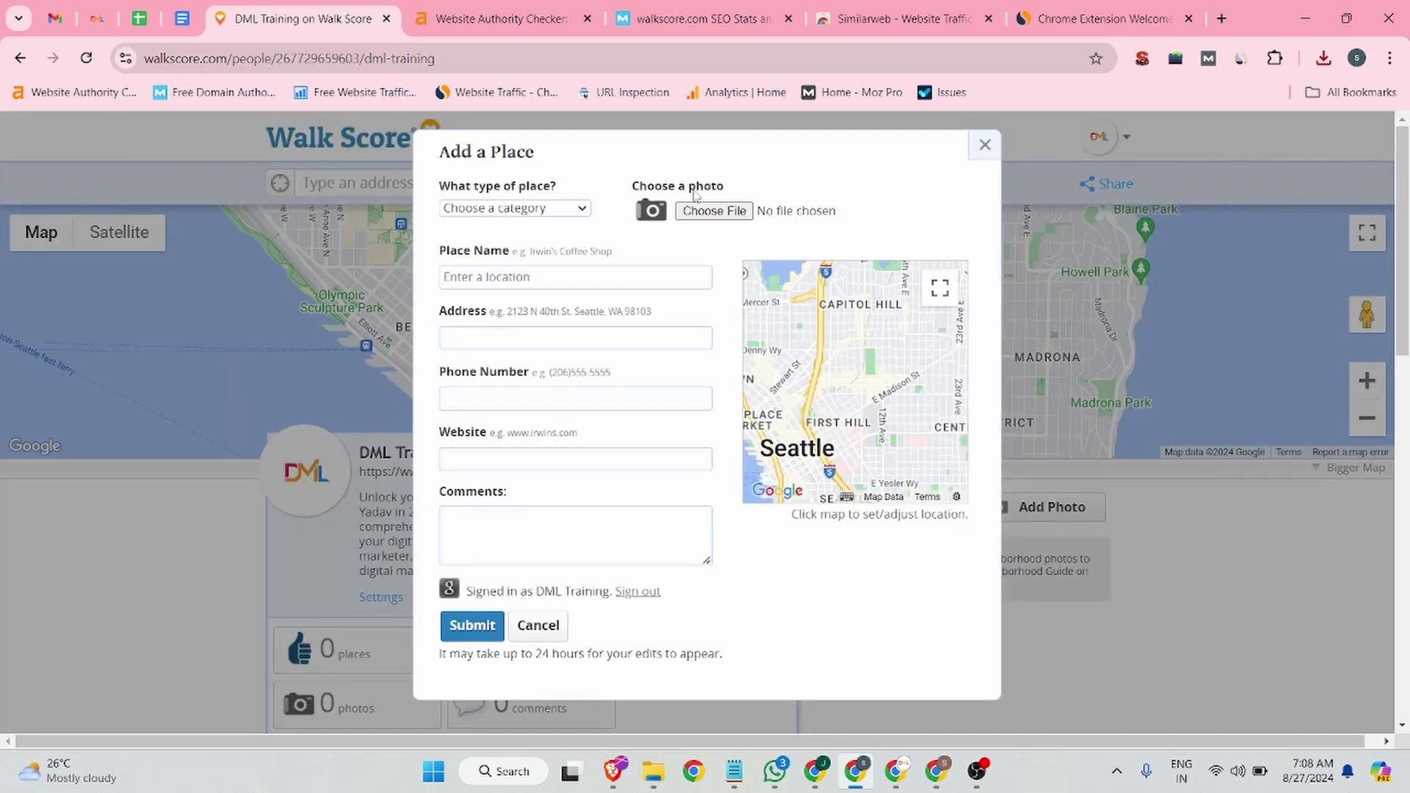
click(706, 211)
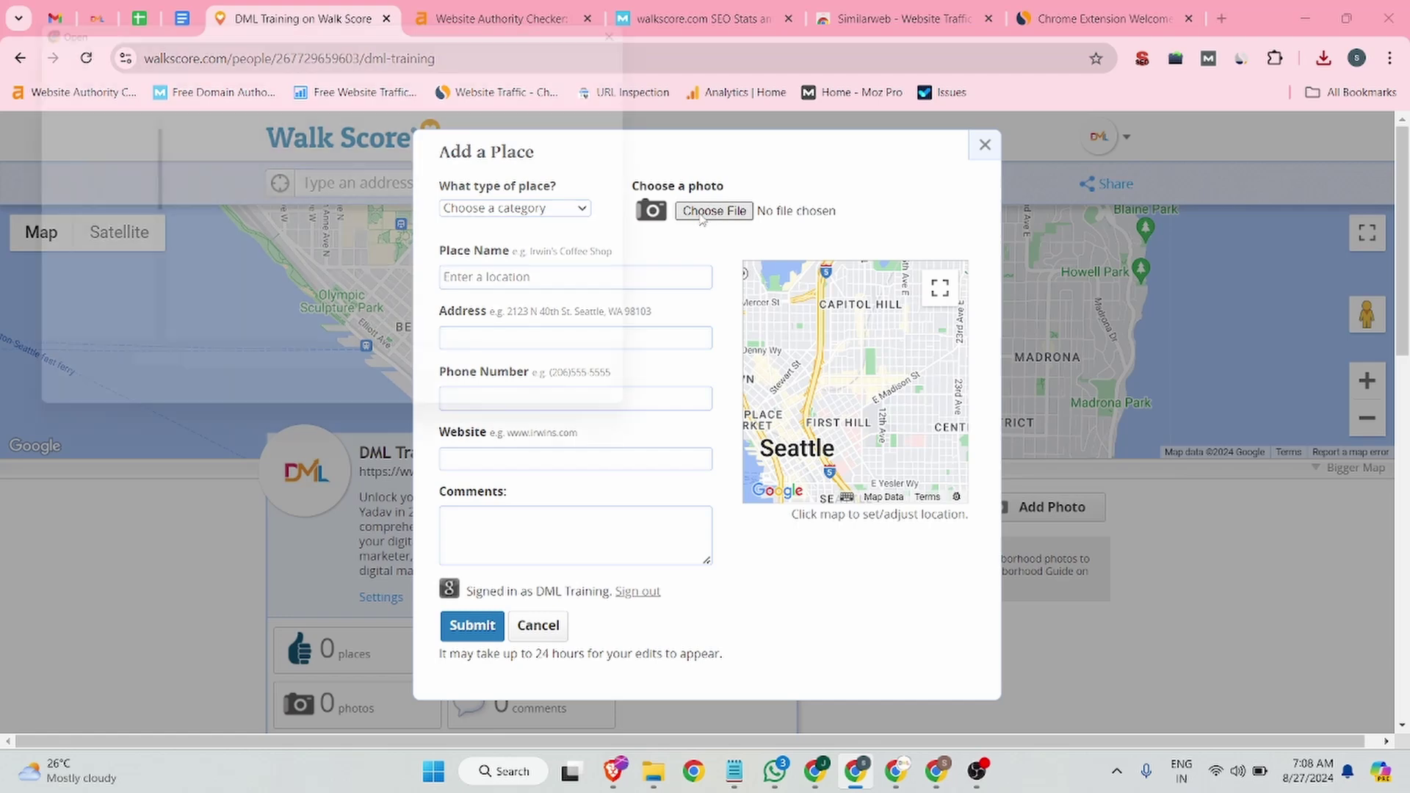
click(254, 163)
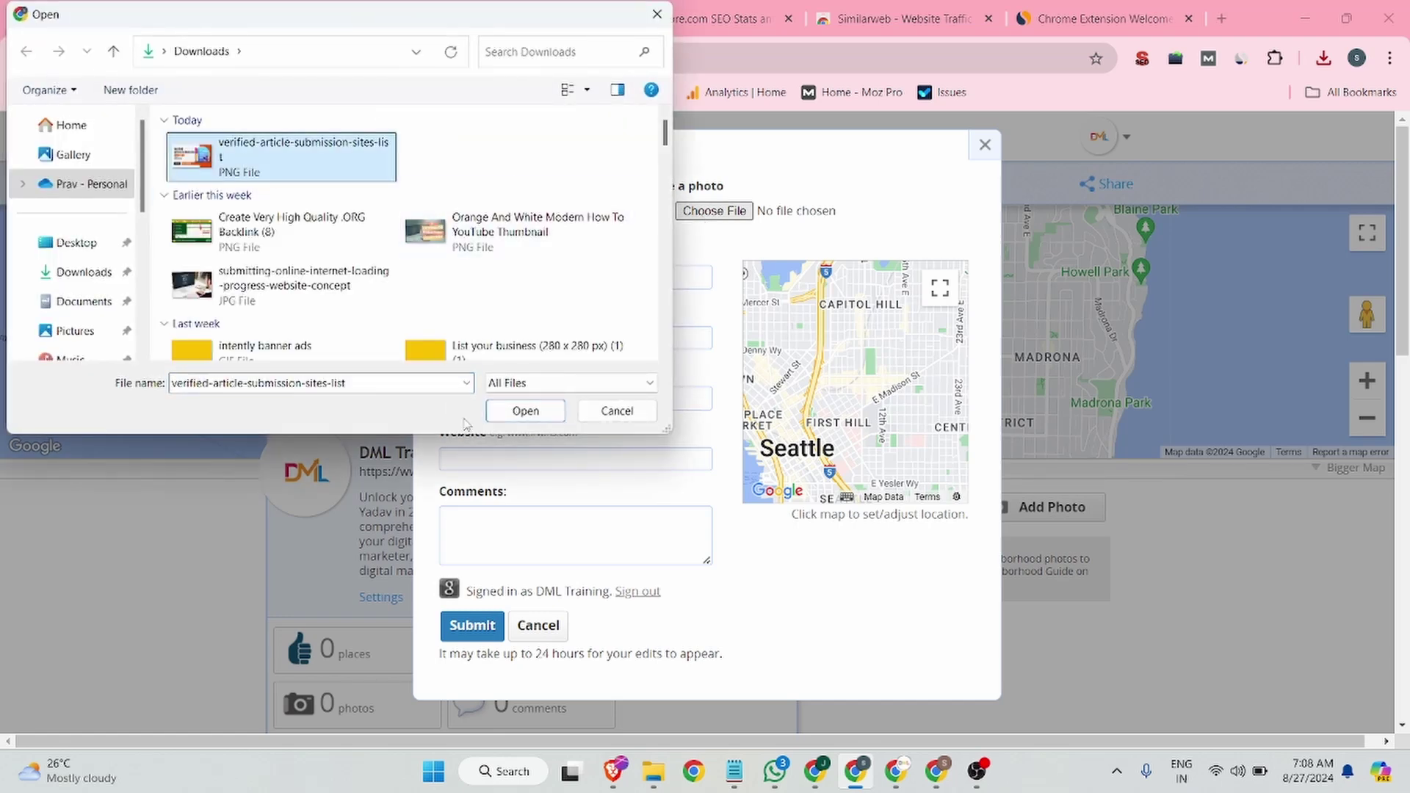
click(526, 411)
Step: Set the type of place to Other under Real Estate
click(485, 209)
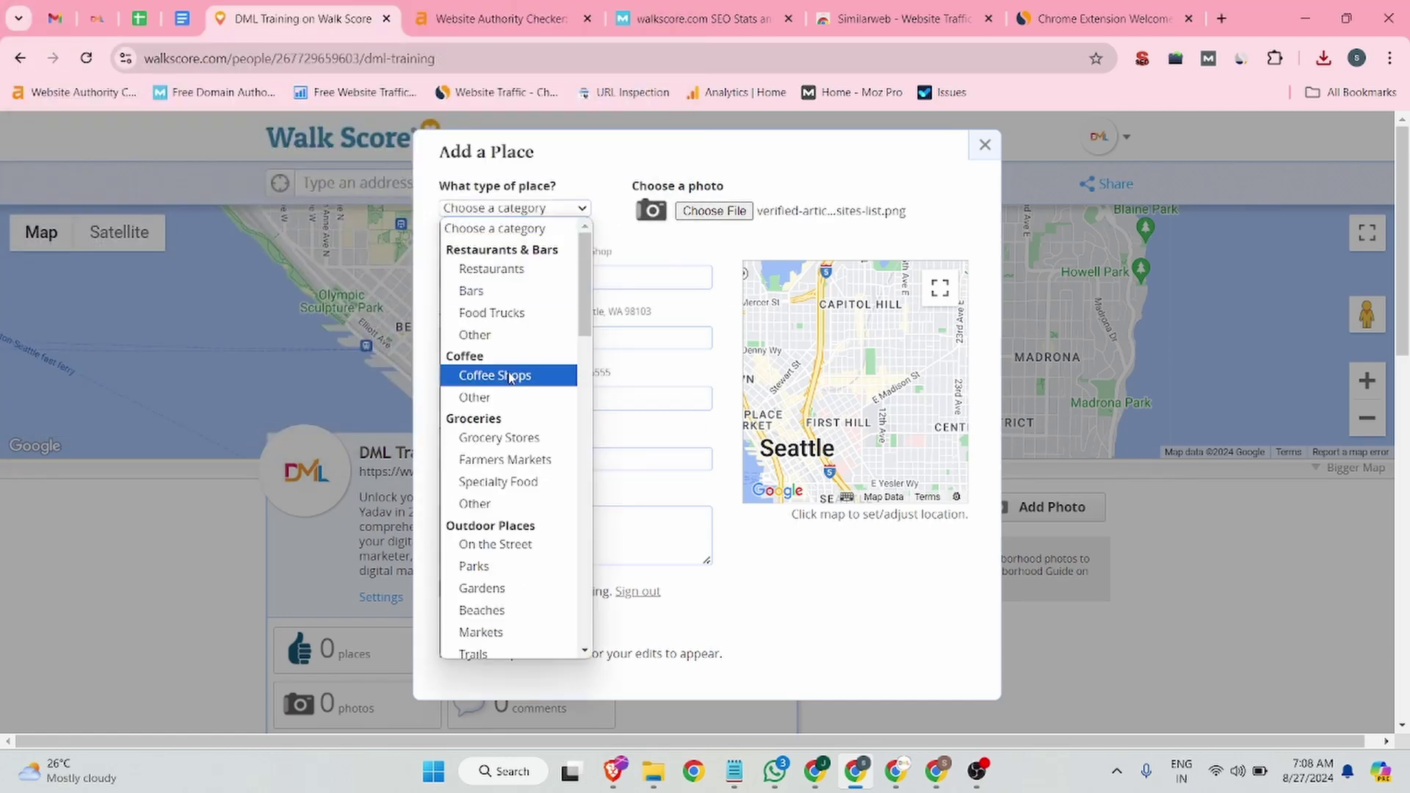
scroll(494, 333, down, 10)
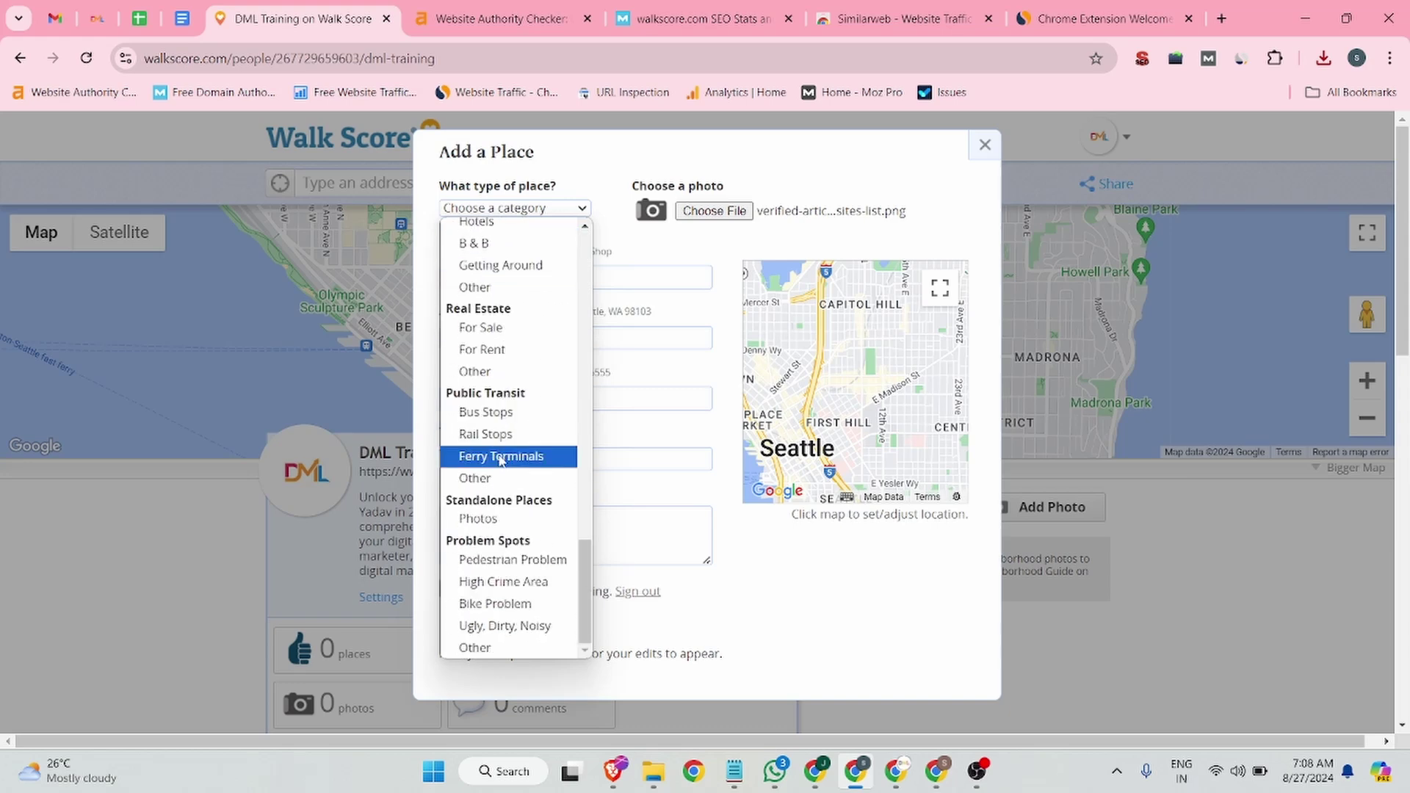
click(486, 371)
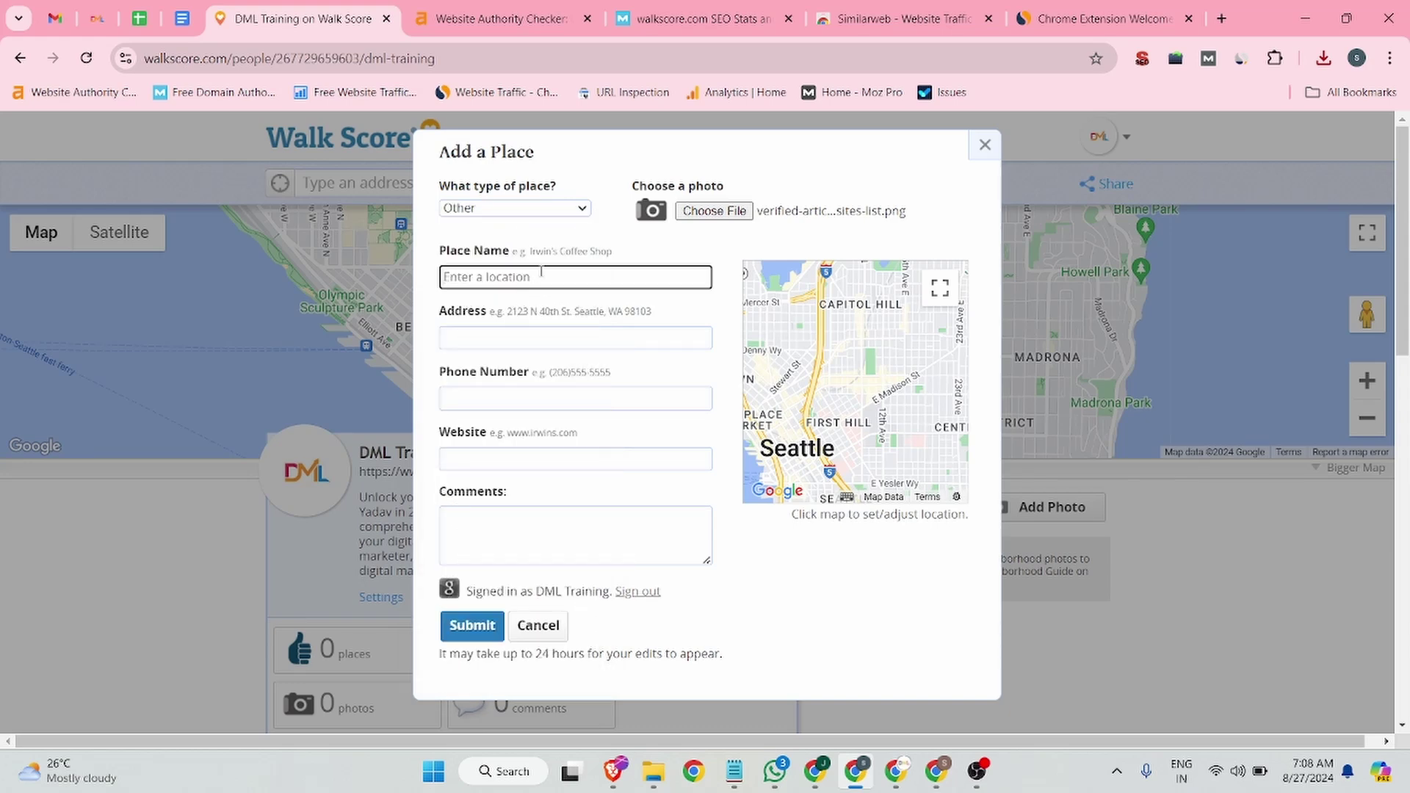
Step: Enter the article's title, Top 100+ Verified Article Submission Sites List, as the place name and autofill the address and phone number from the saved entry
click(97, 19)
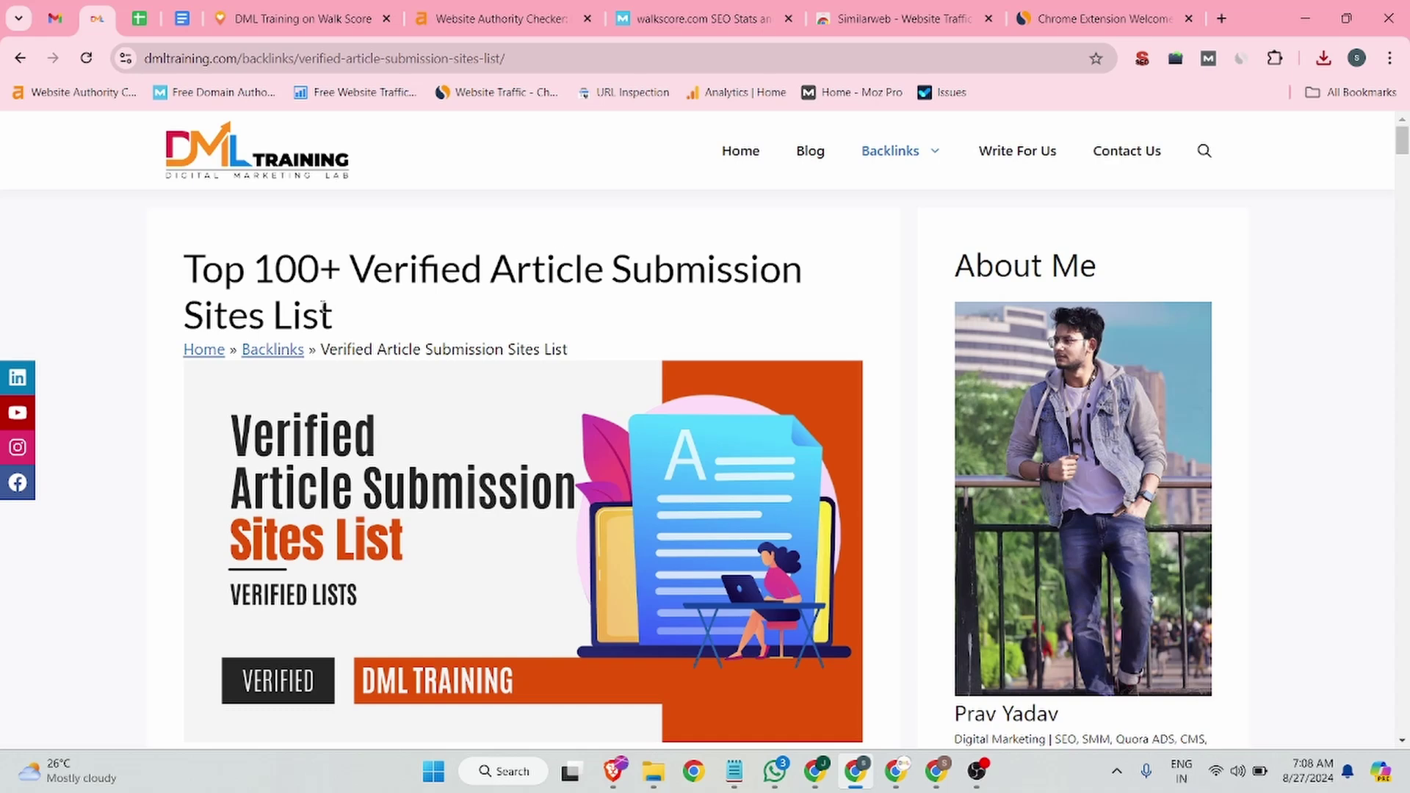
drag(348, 318, 166, 281)
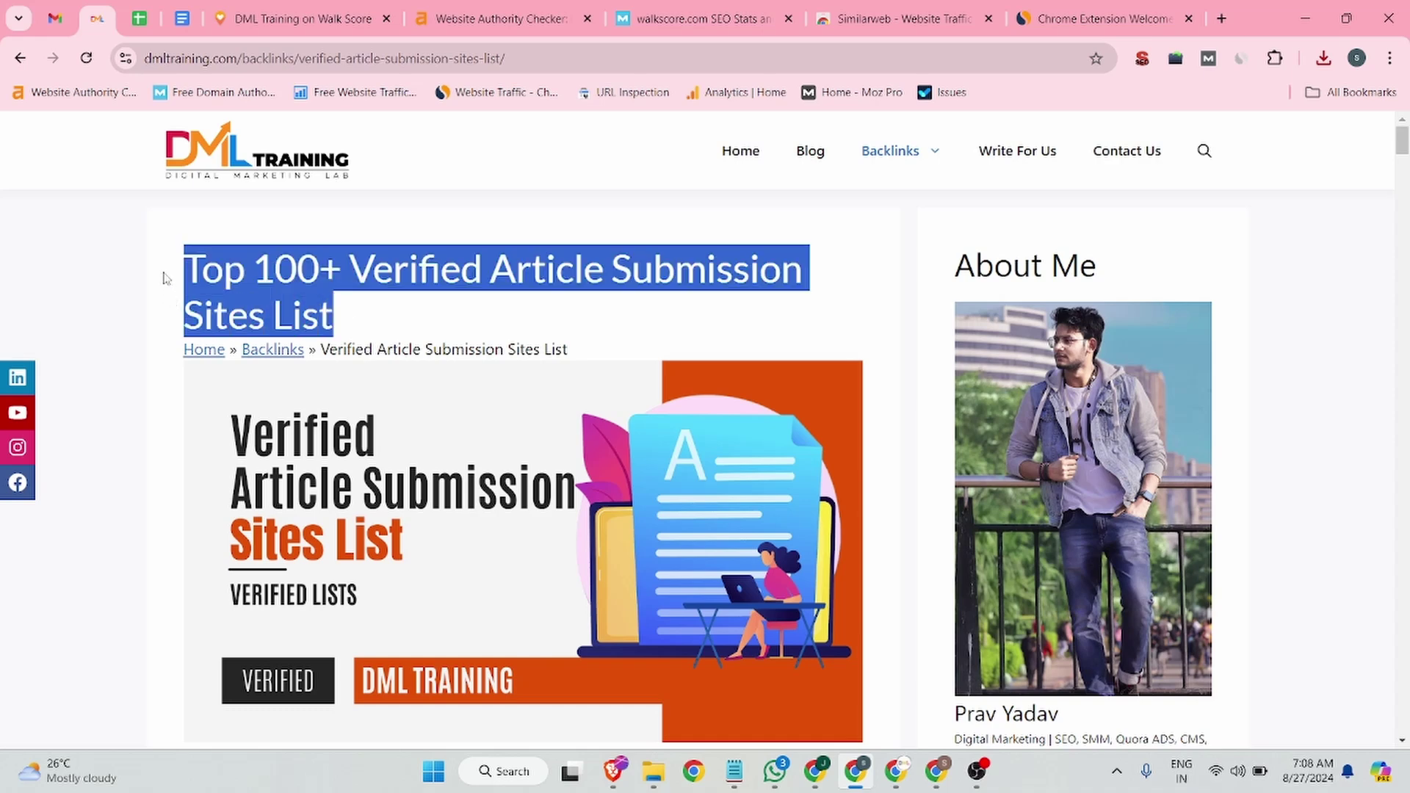
click(317, 6)
key(ctrl+v)
click(499, 334)
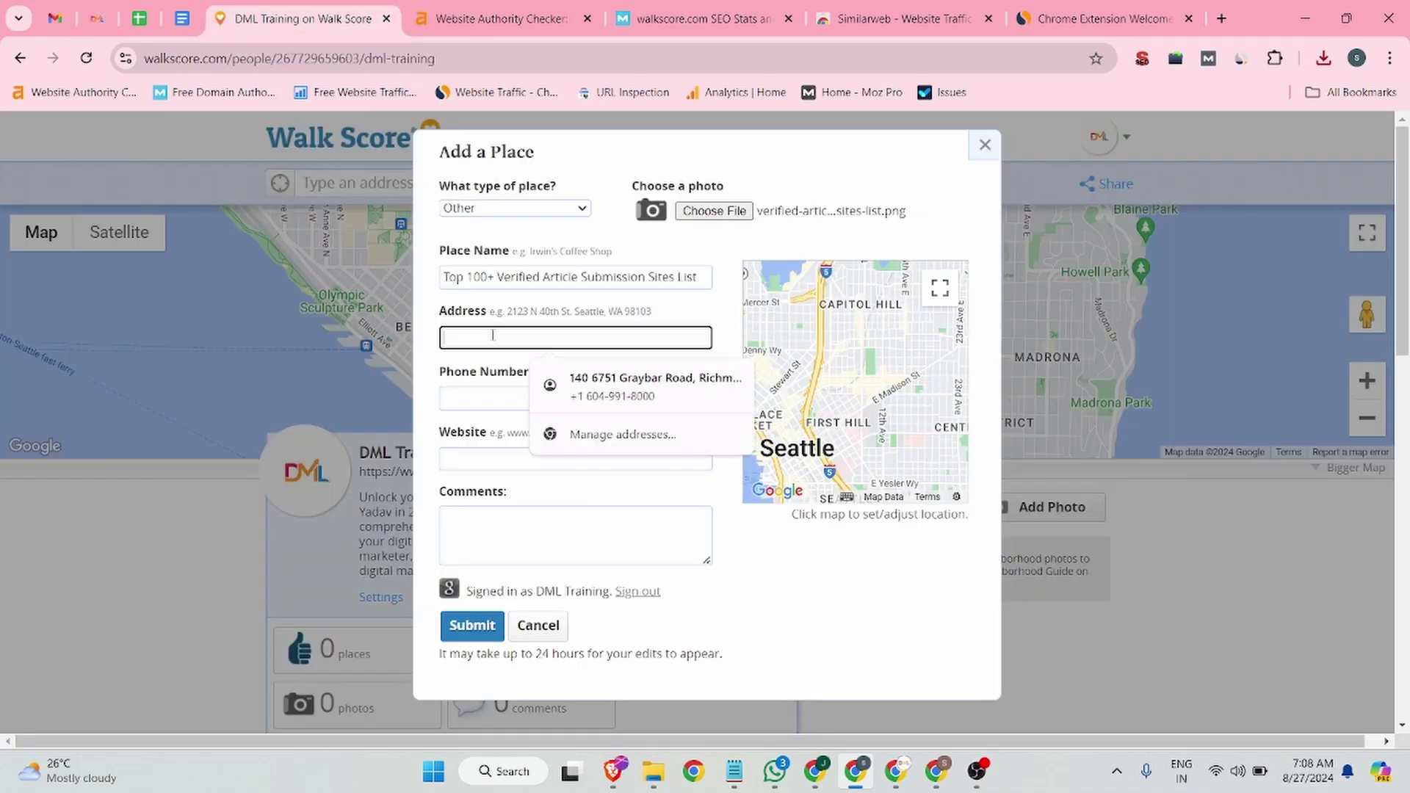
click(630, 381)
click(505, 457)
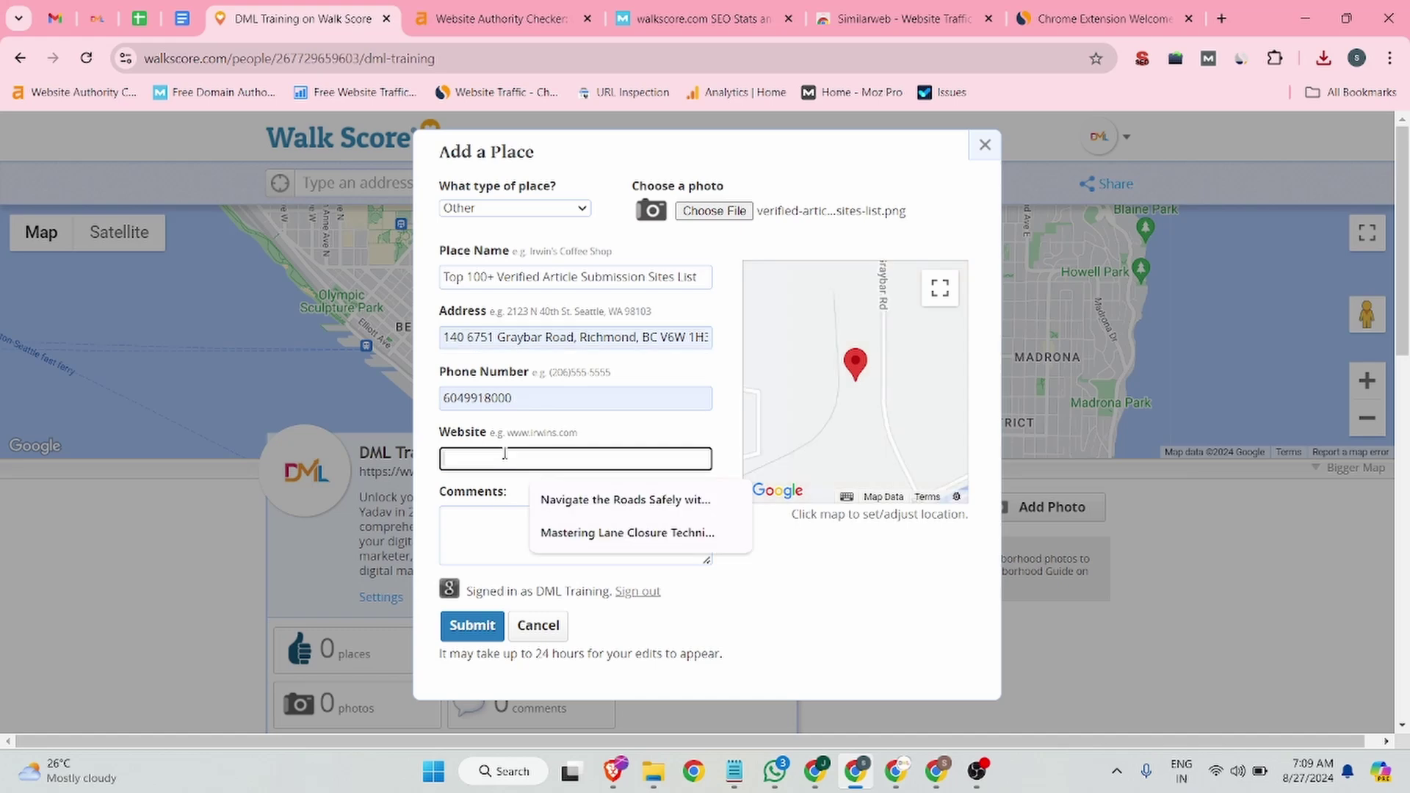
click(99, 17)
key(ctrl+l)
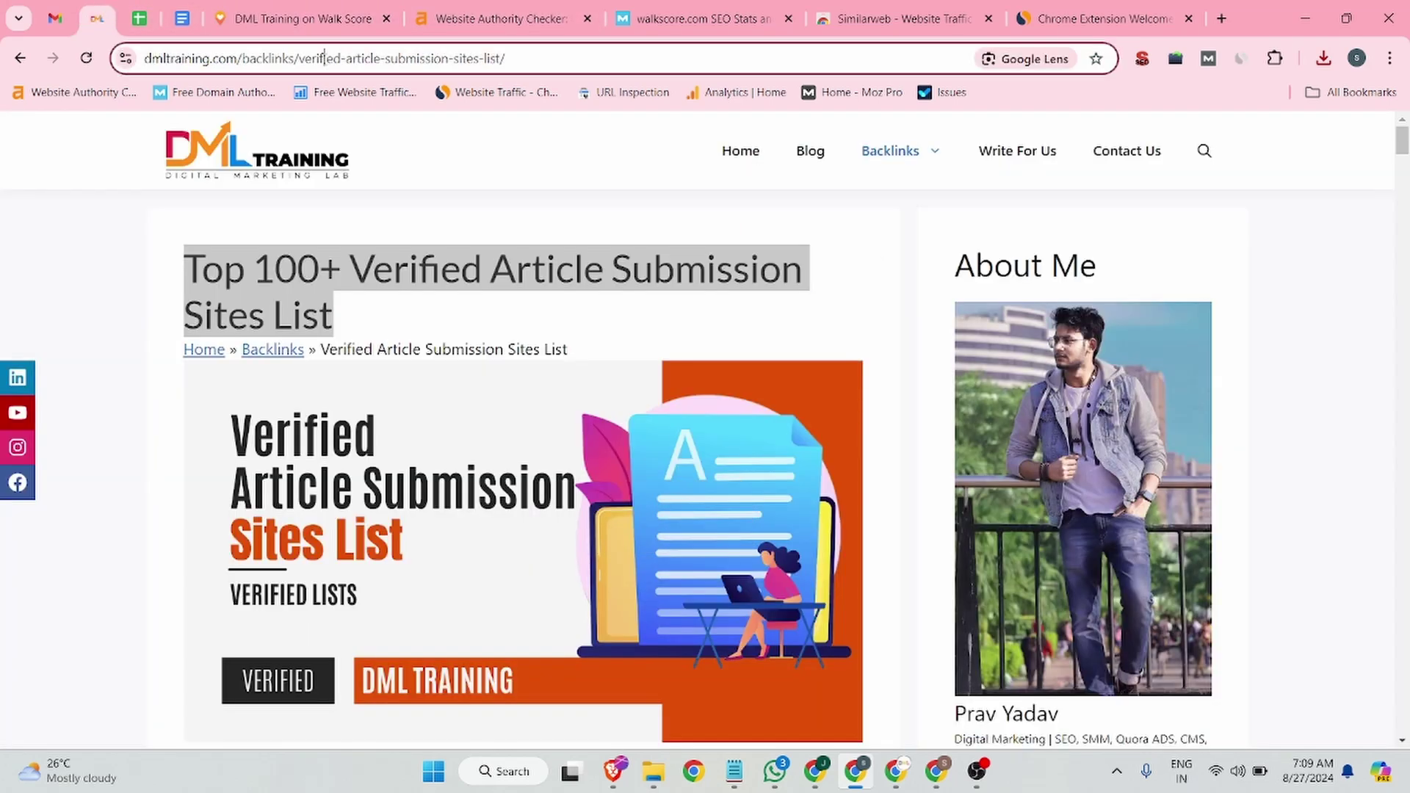
click(361, 13)
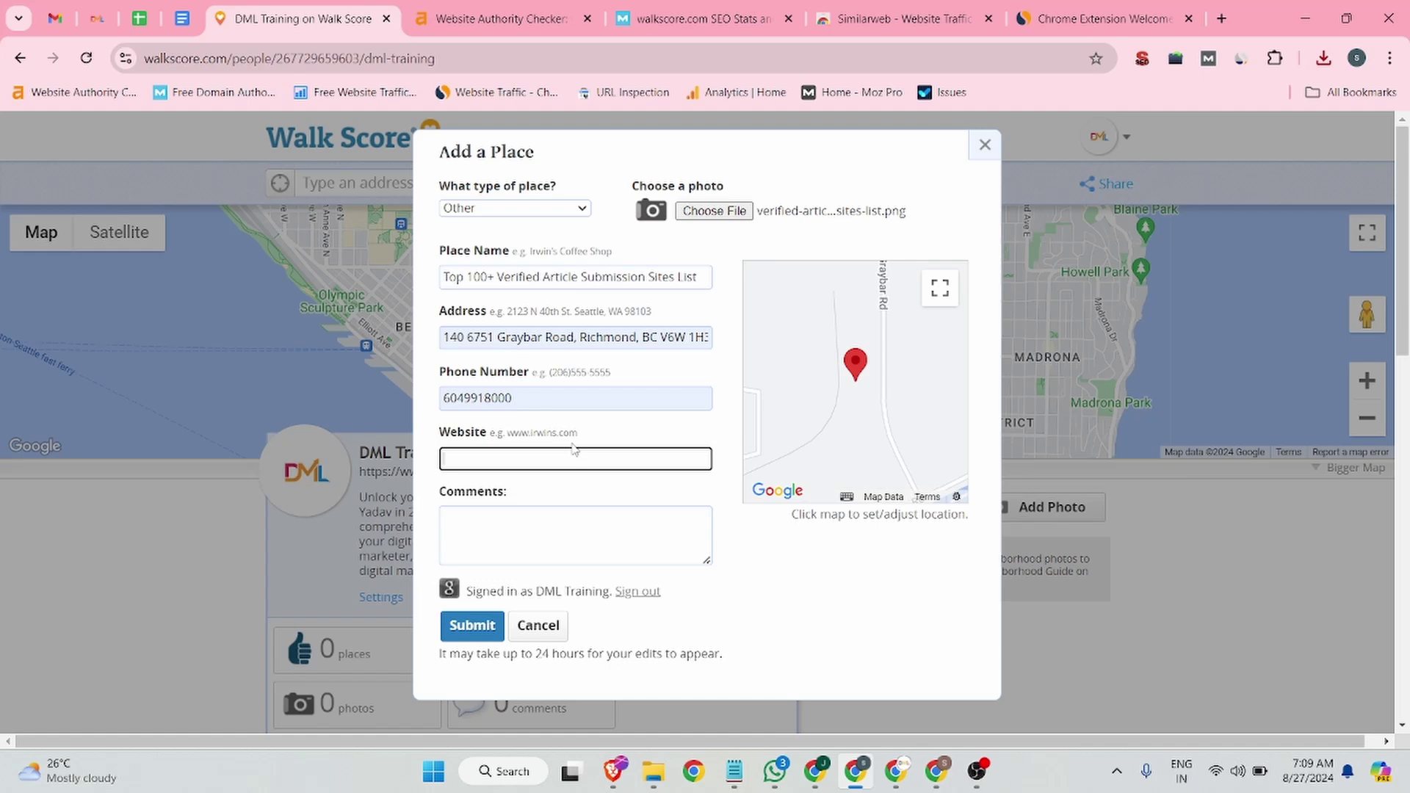
key(ctrl+v)
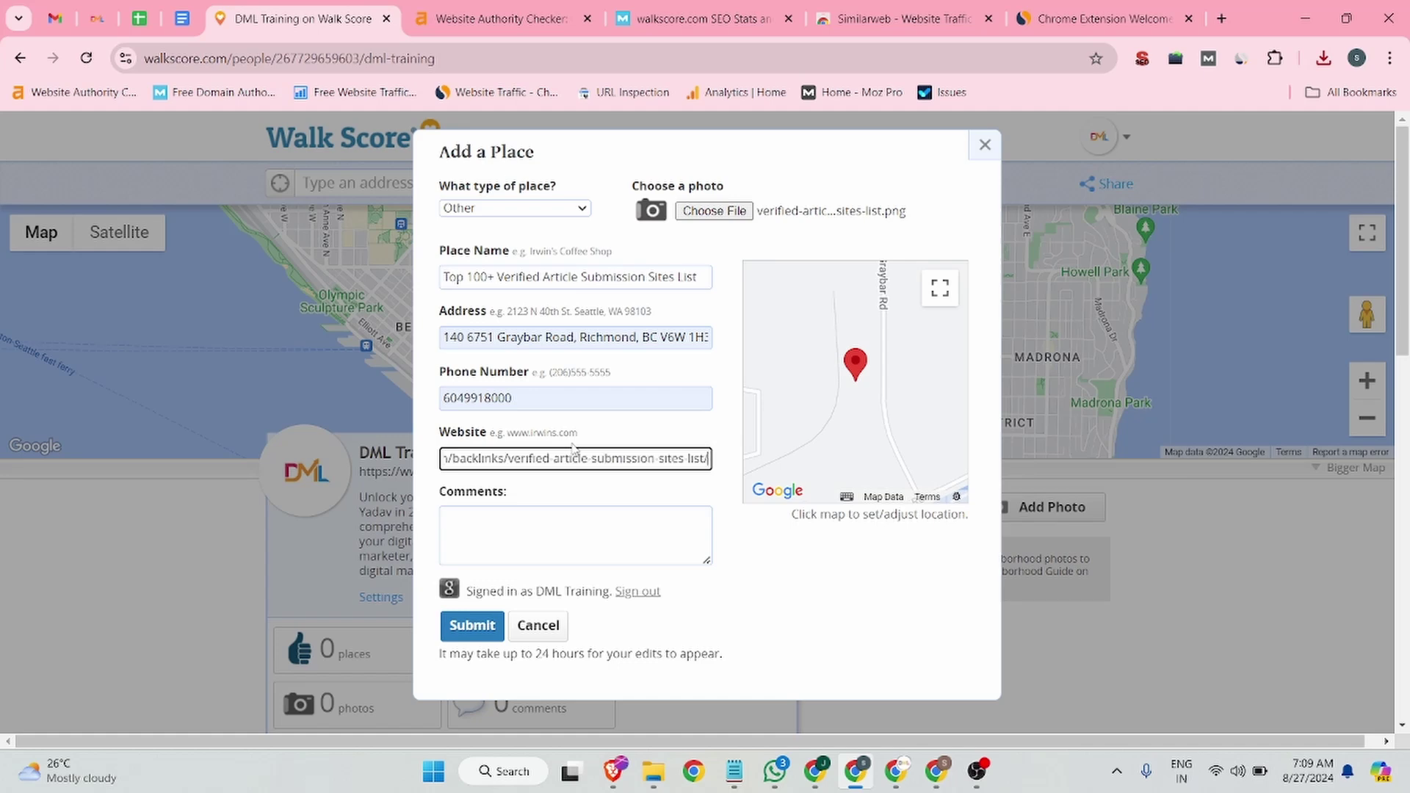
Step: Copy the article page's meta description from the SEO extension's summary into the place's comments
click(491, 538)
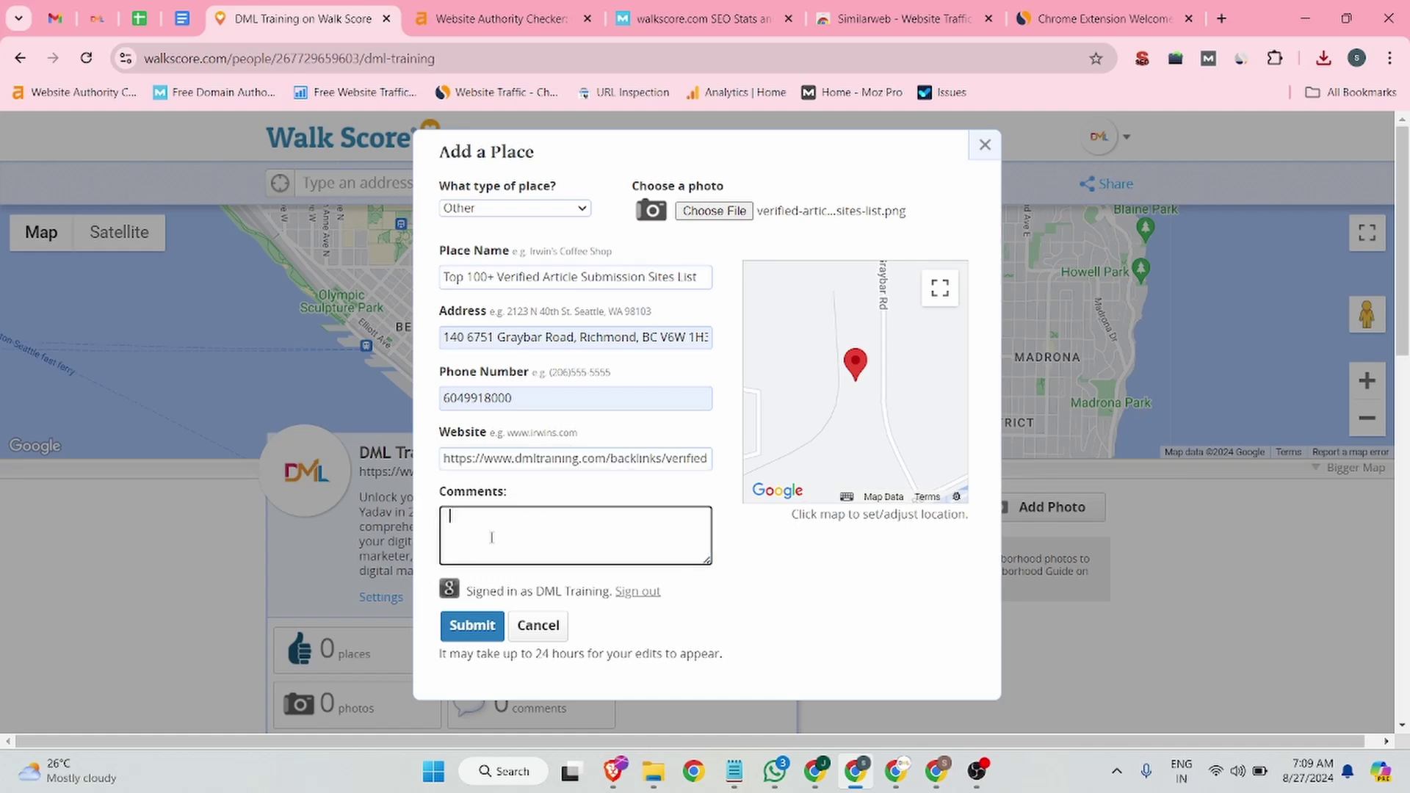
click(104, 16)
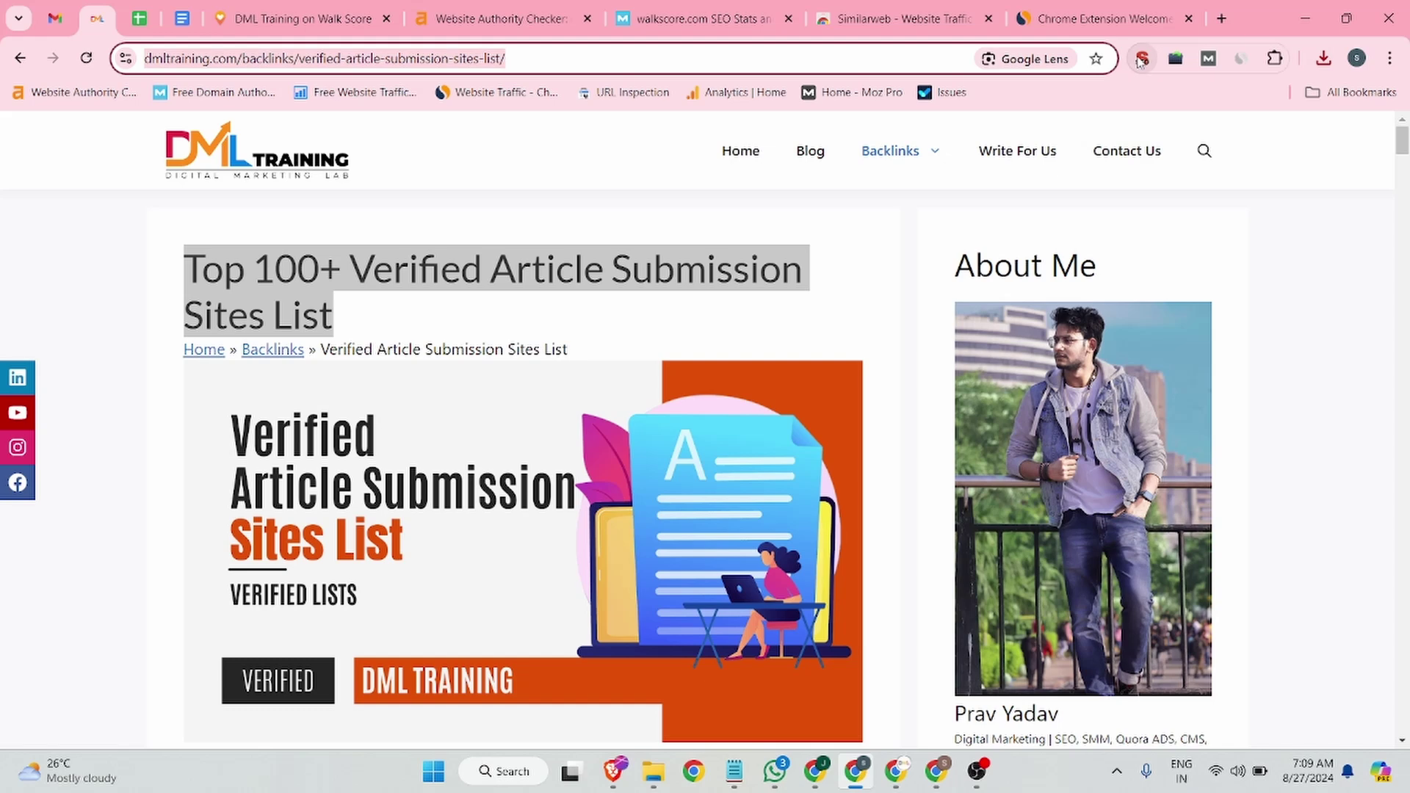
click(1141, 58)
triple_click(880, 228)
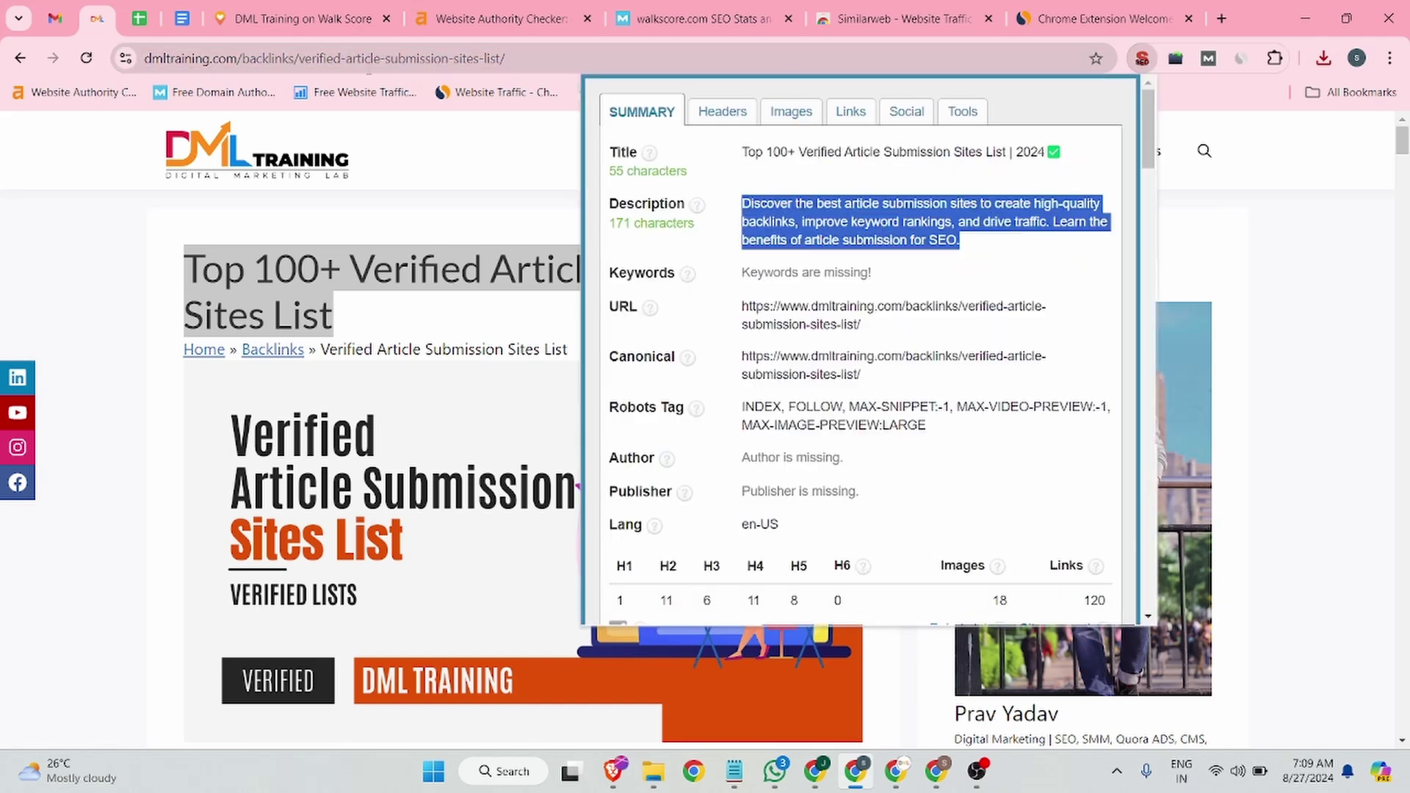
key(ctrl+c)
click(301, 19)
key(ctrl+v)
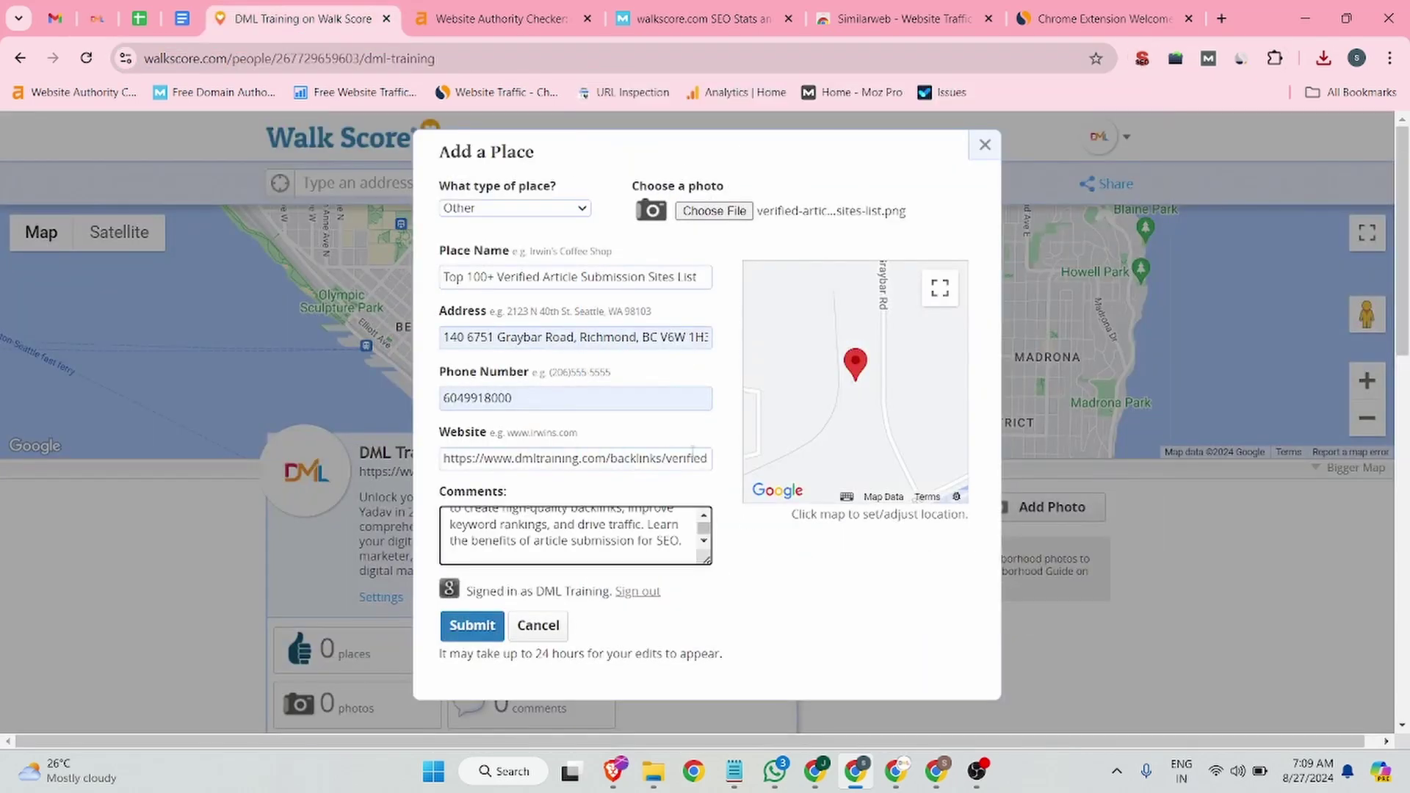
Step: Replace the place's address with Delhi, submit the new place and view its details page
key(BackSpace)
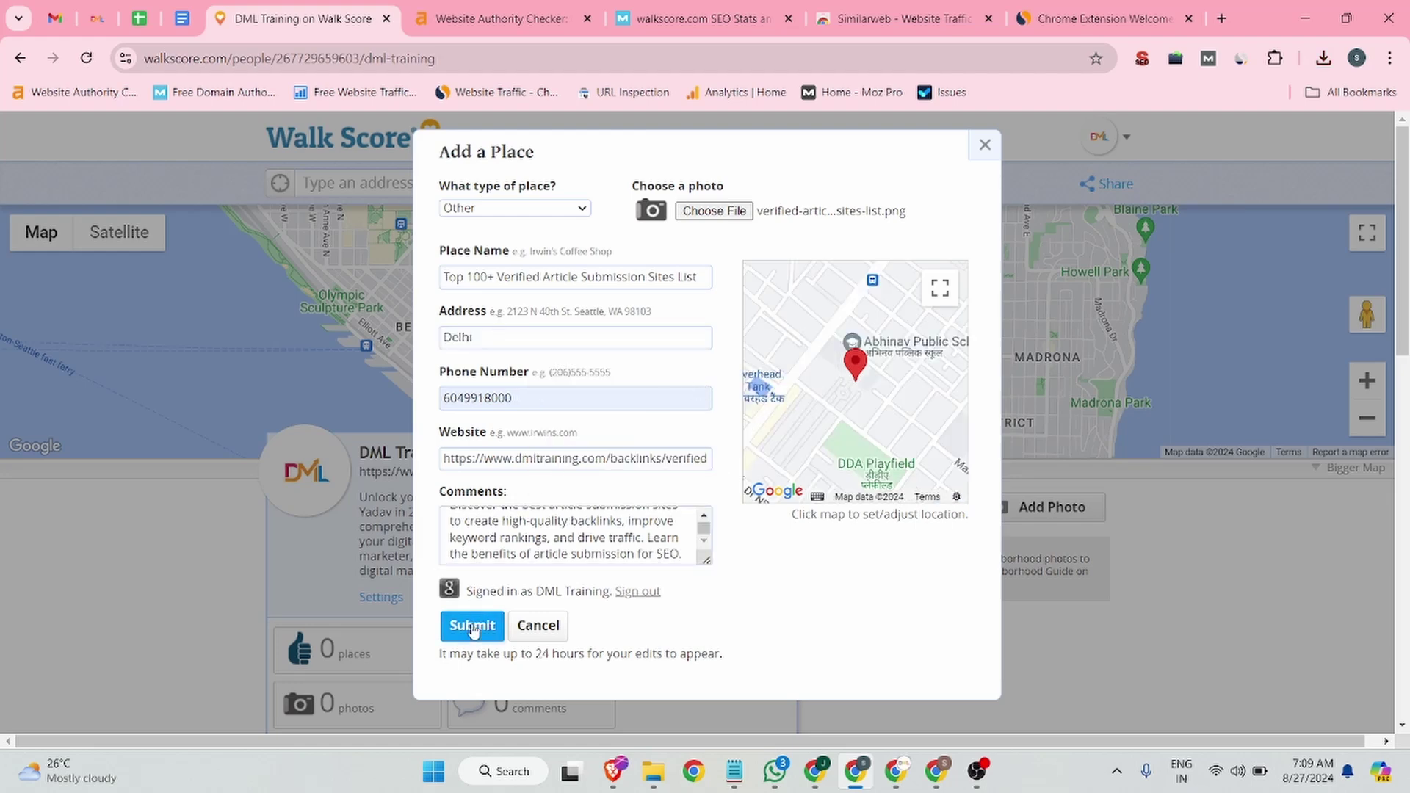
click(465, 628)
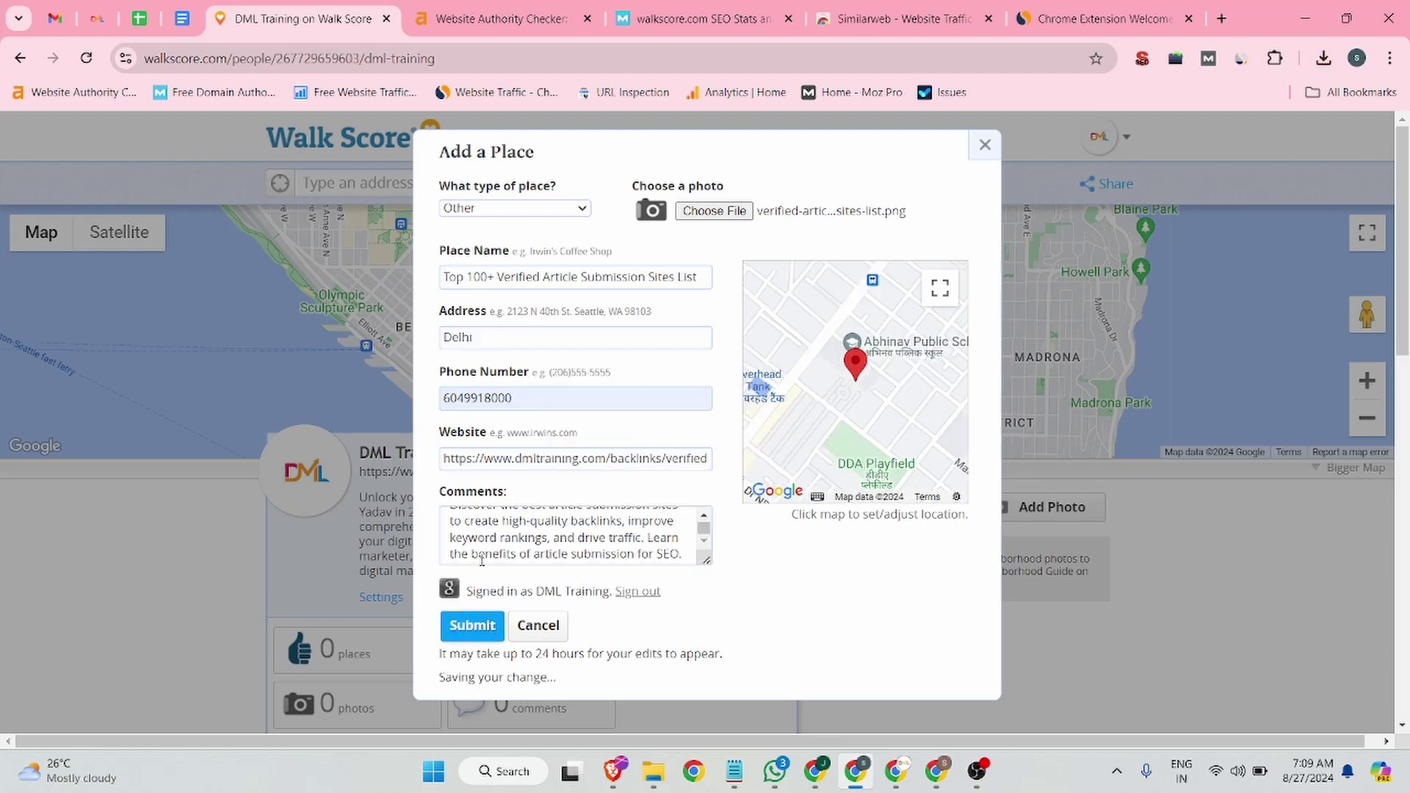
scroll(580, 504, down, 4)
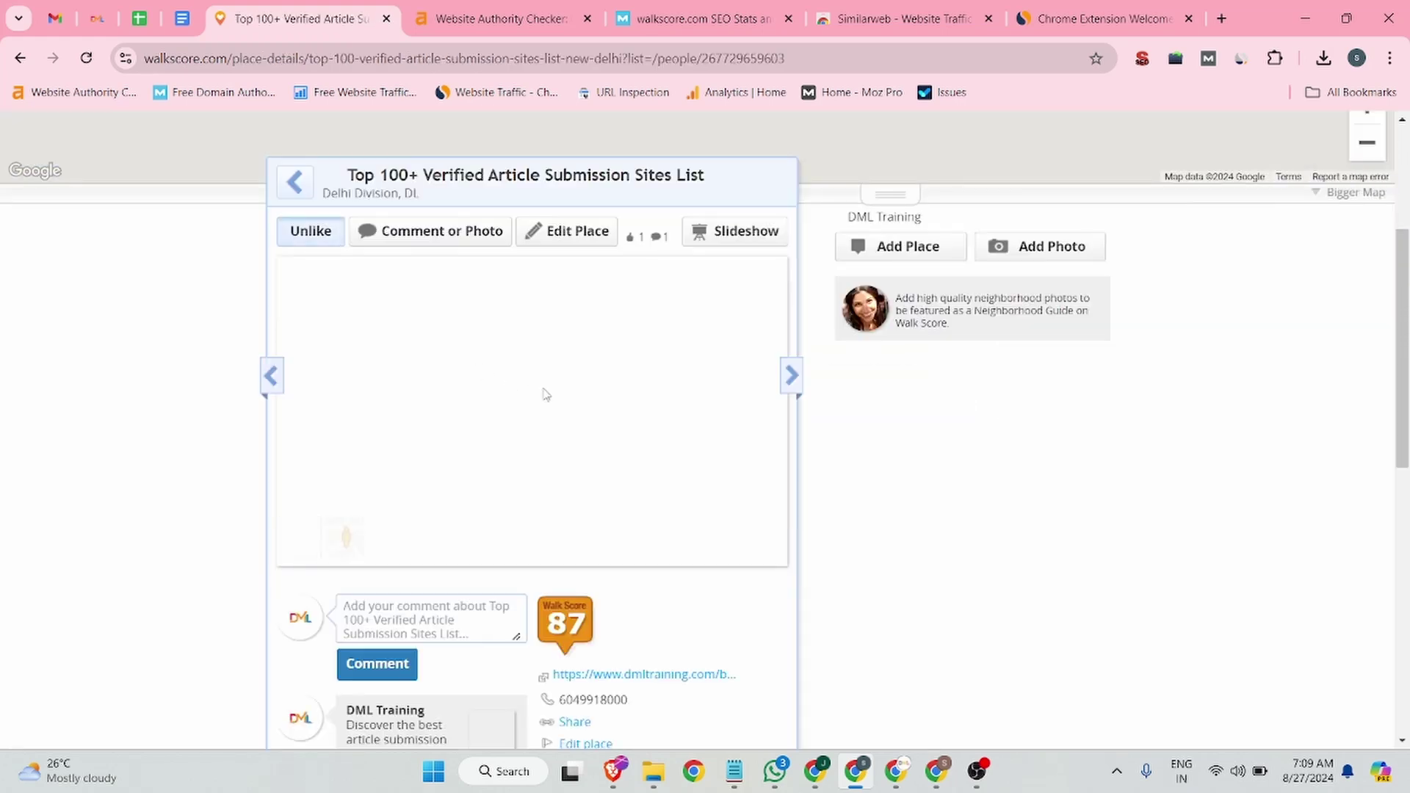
Step: Copy the new place listing's URL, load it in an incognito window and review the public page with its photo and comment
drag(808, 58, 95, 110)
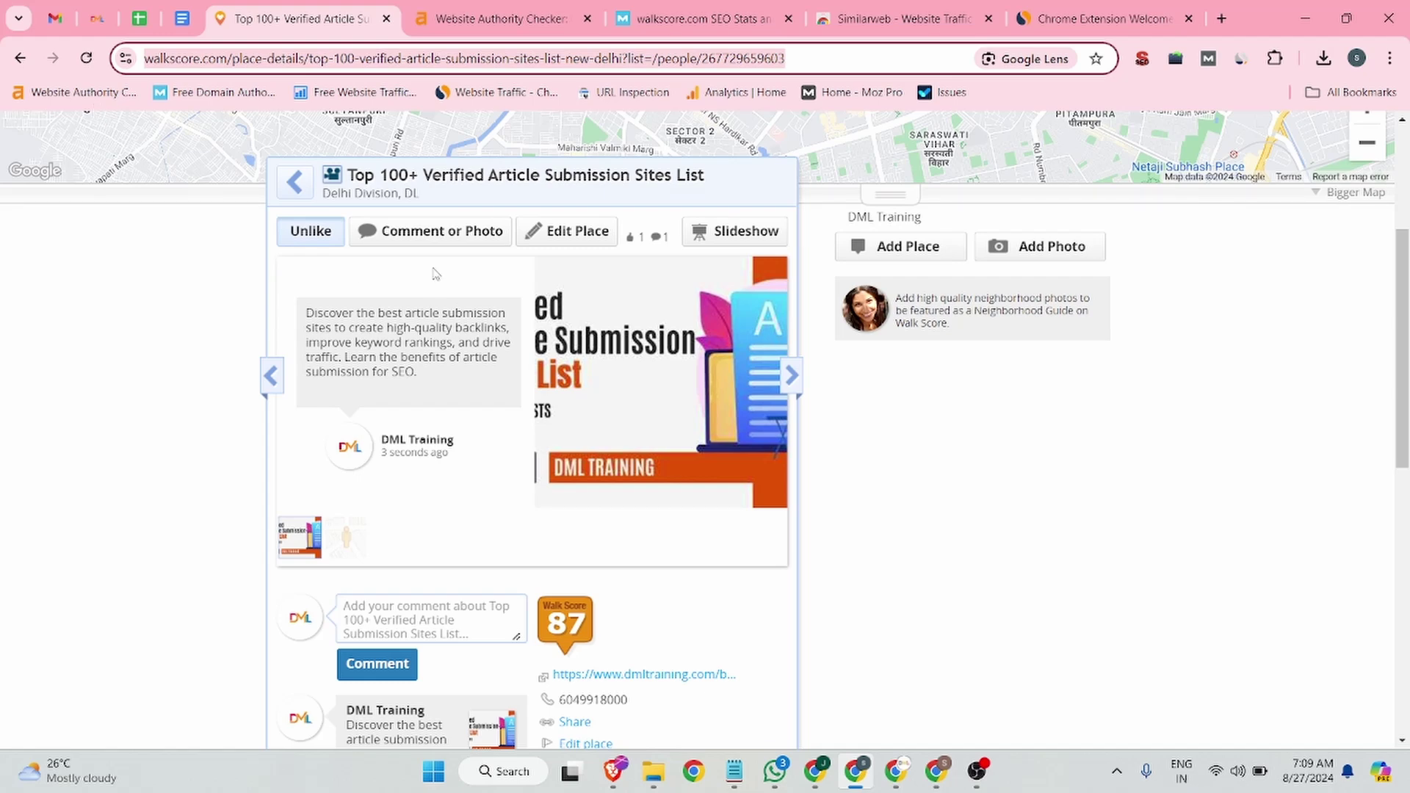
key(ctrl+shift+n)
key(ctrl+v)
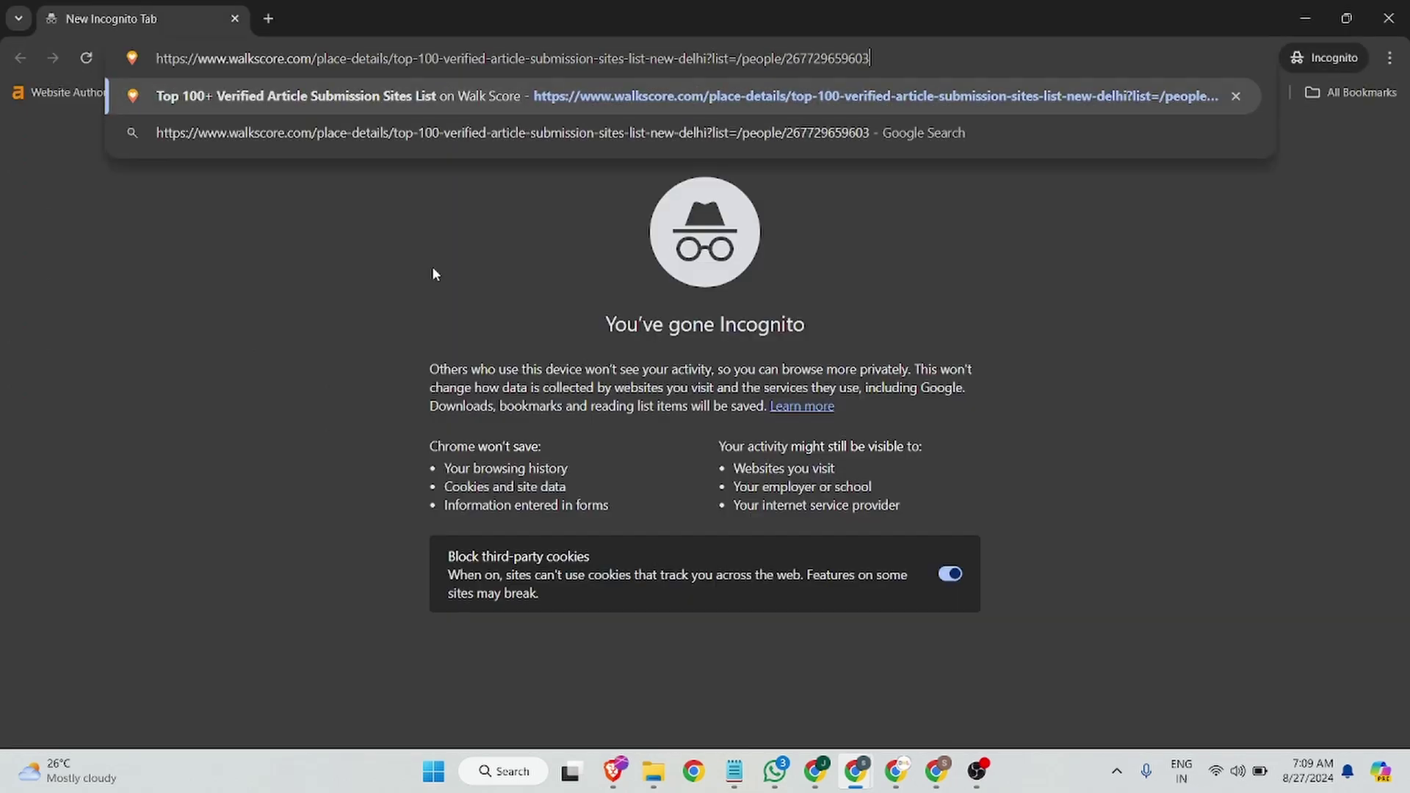
key(Return)
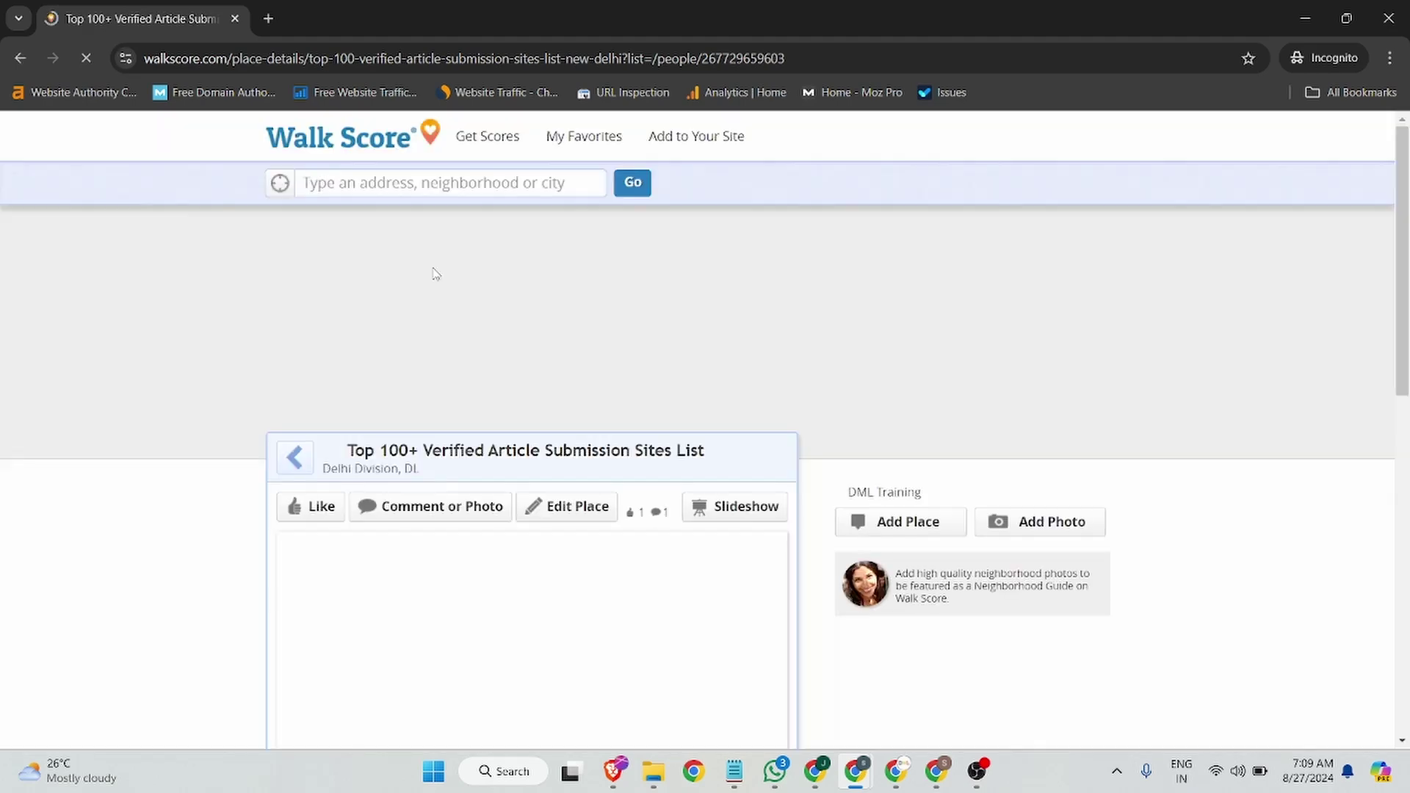
scroll(475, 390, down, 5)
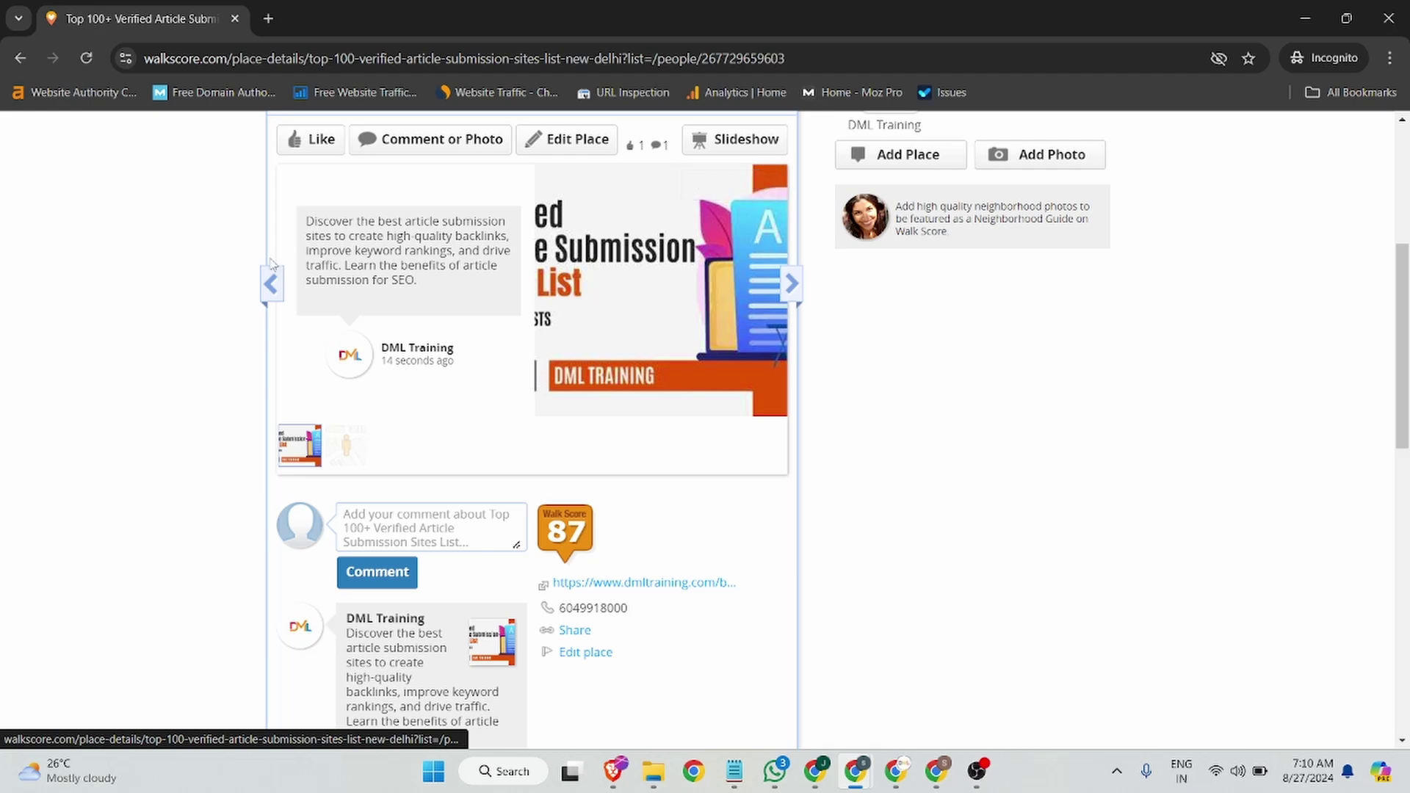
scroll(518, 317, up, 2)
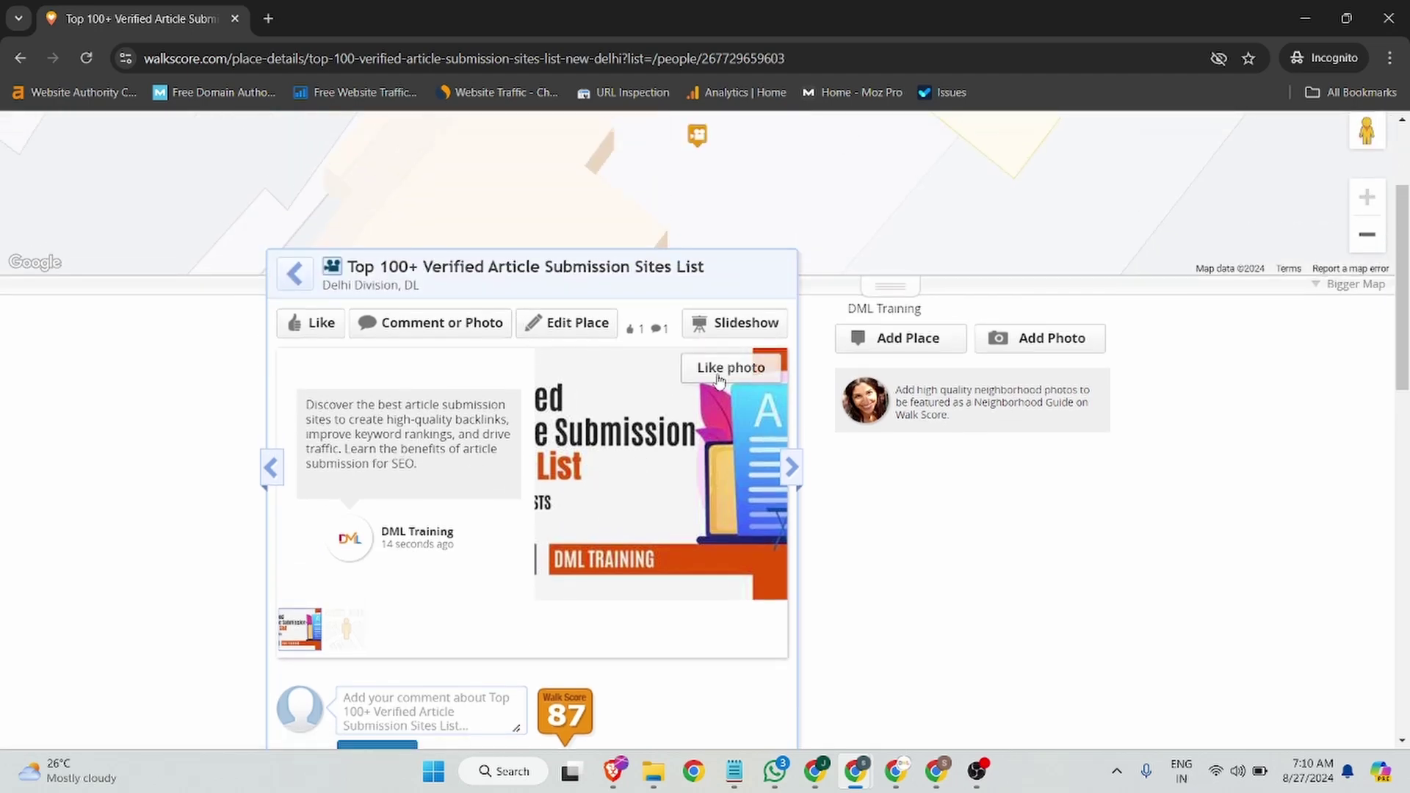
click(621, 478)
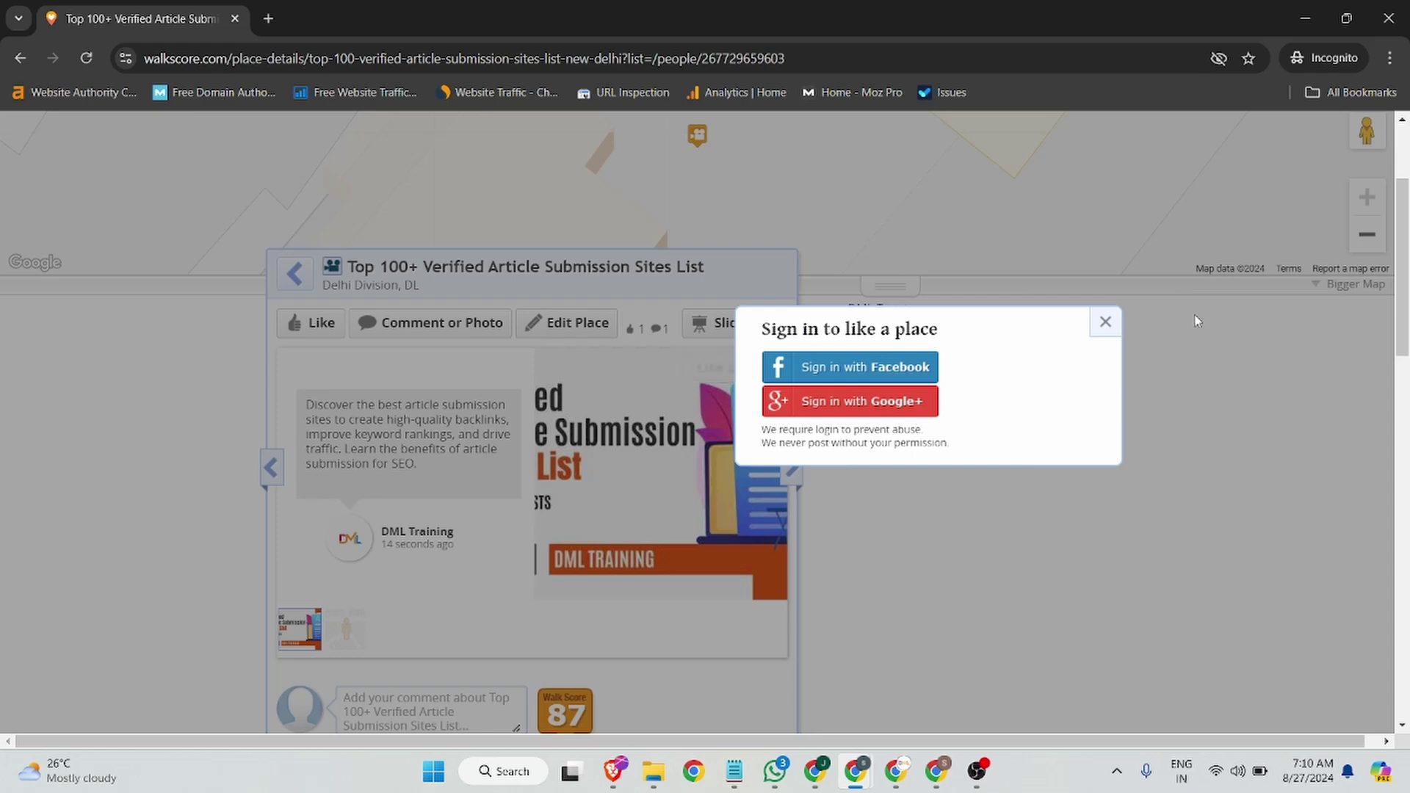
click(1104, 321)
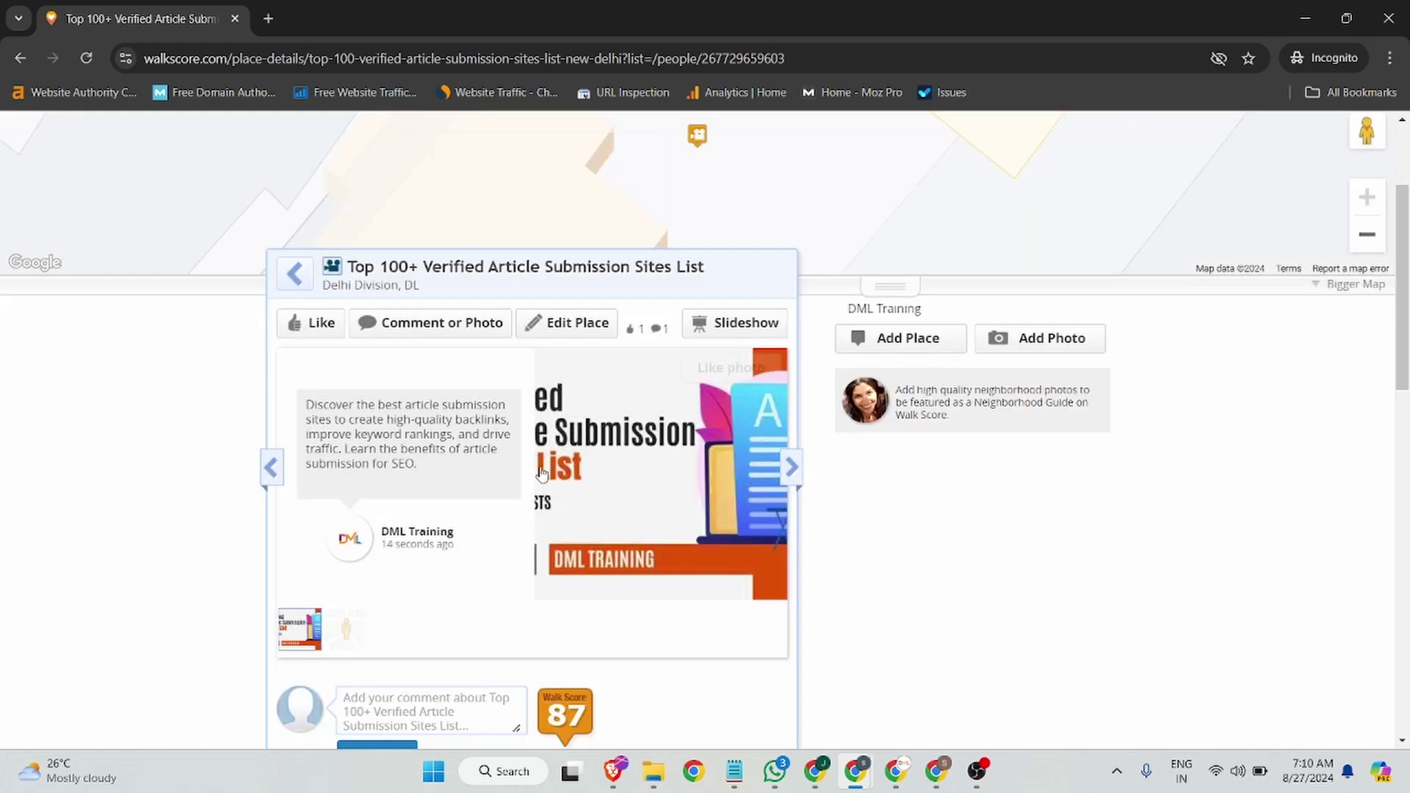
Step: Inspect the HTML of the listing's dmltraining.com website link to check its rel attribute, and close the incognito window
scroll(630, 456, down, 5)
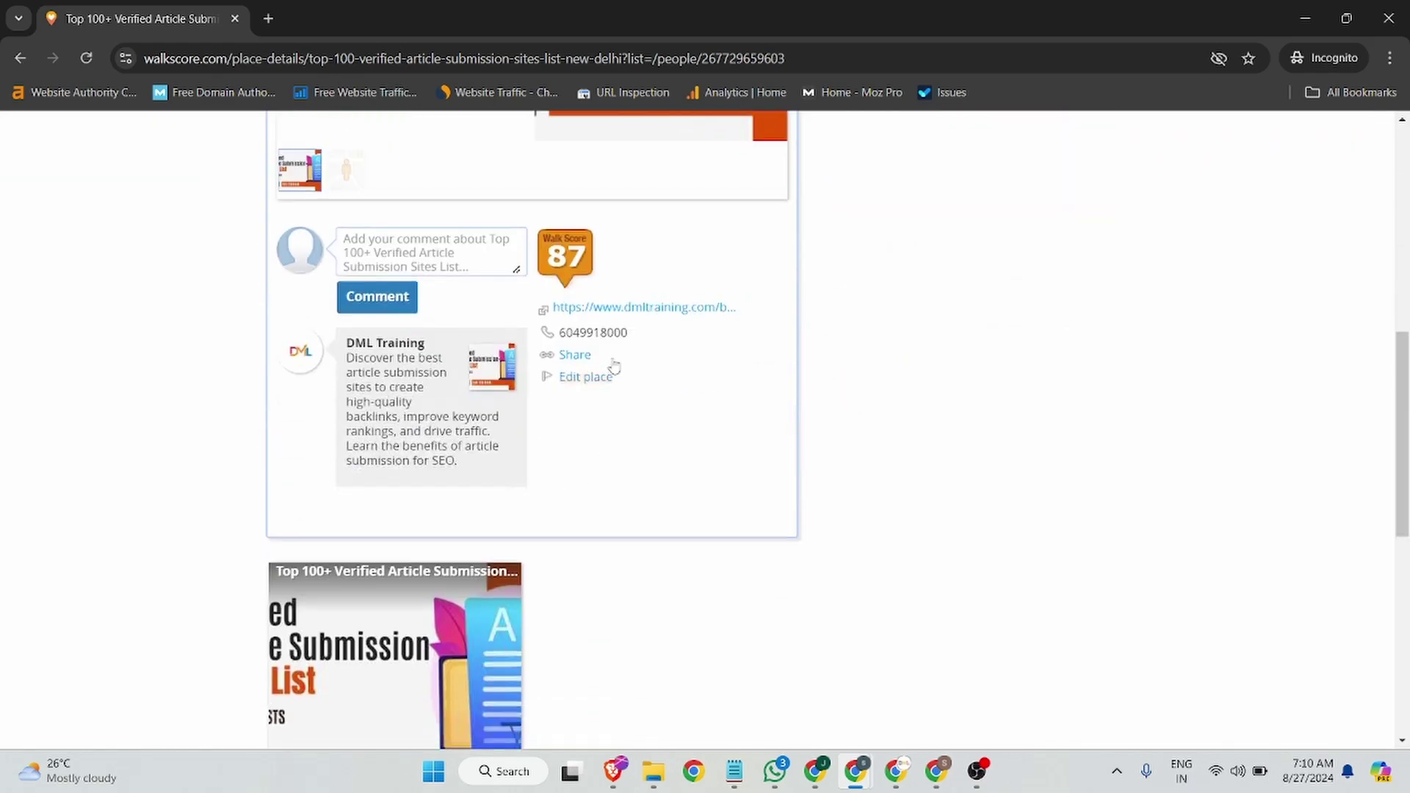
right_click(629, 310)
click(715, 543)
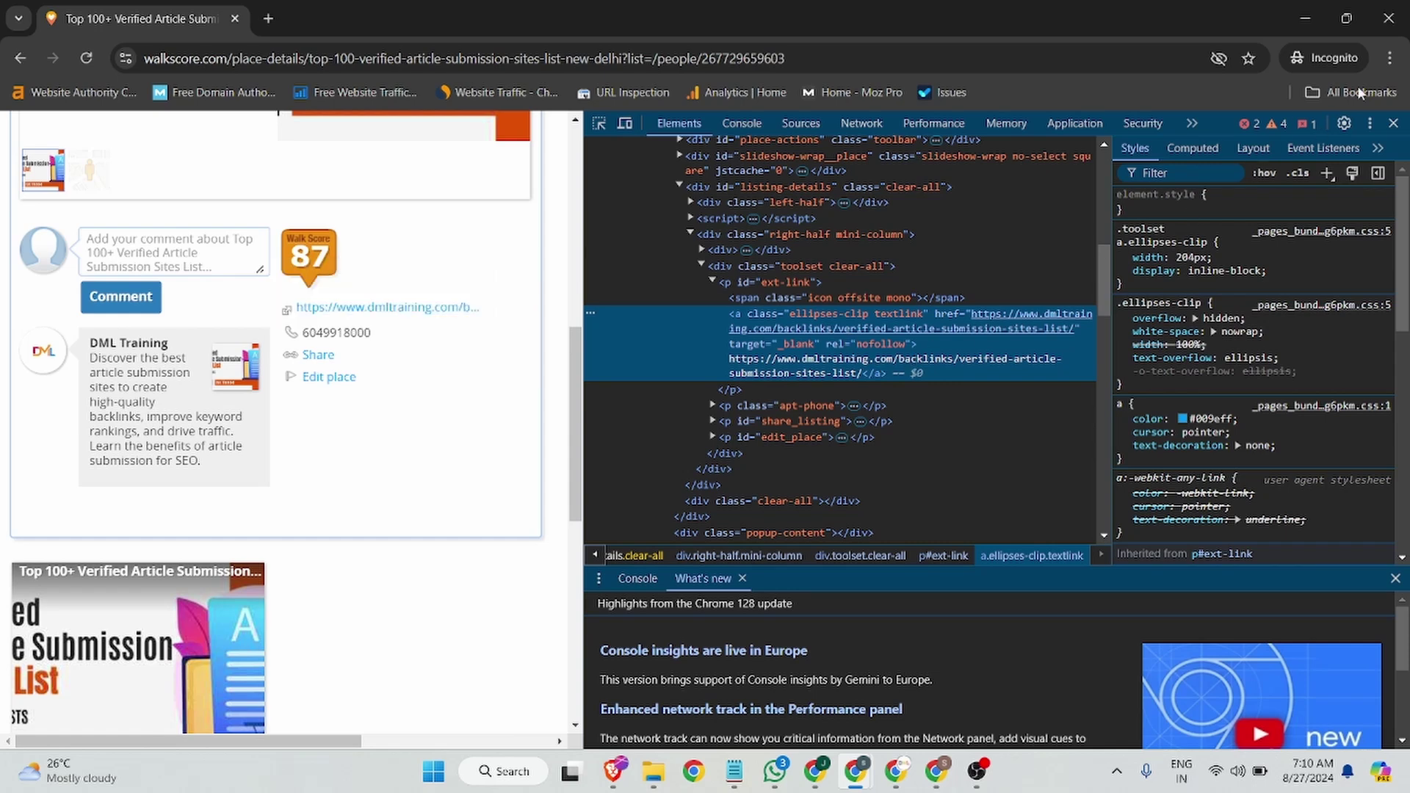
click(1393, 126)
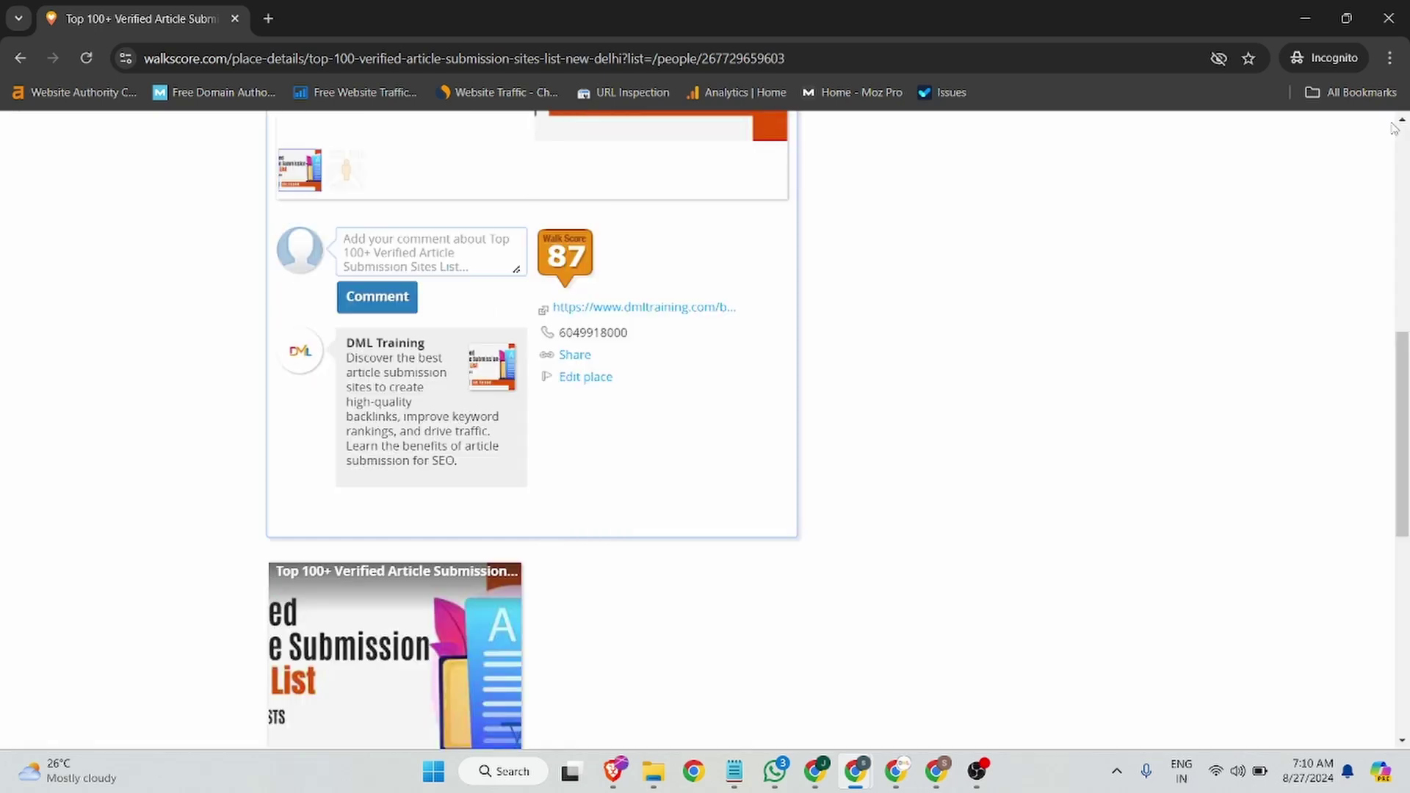
scroll(500, 420, up, 5)
scroll(501, 420, up, 3)
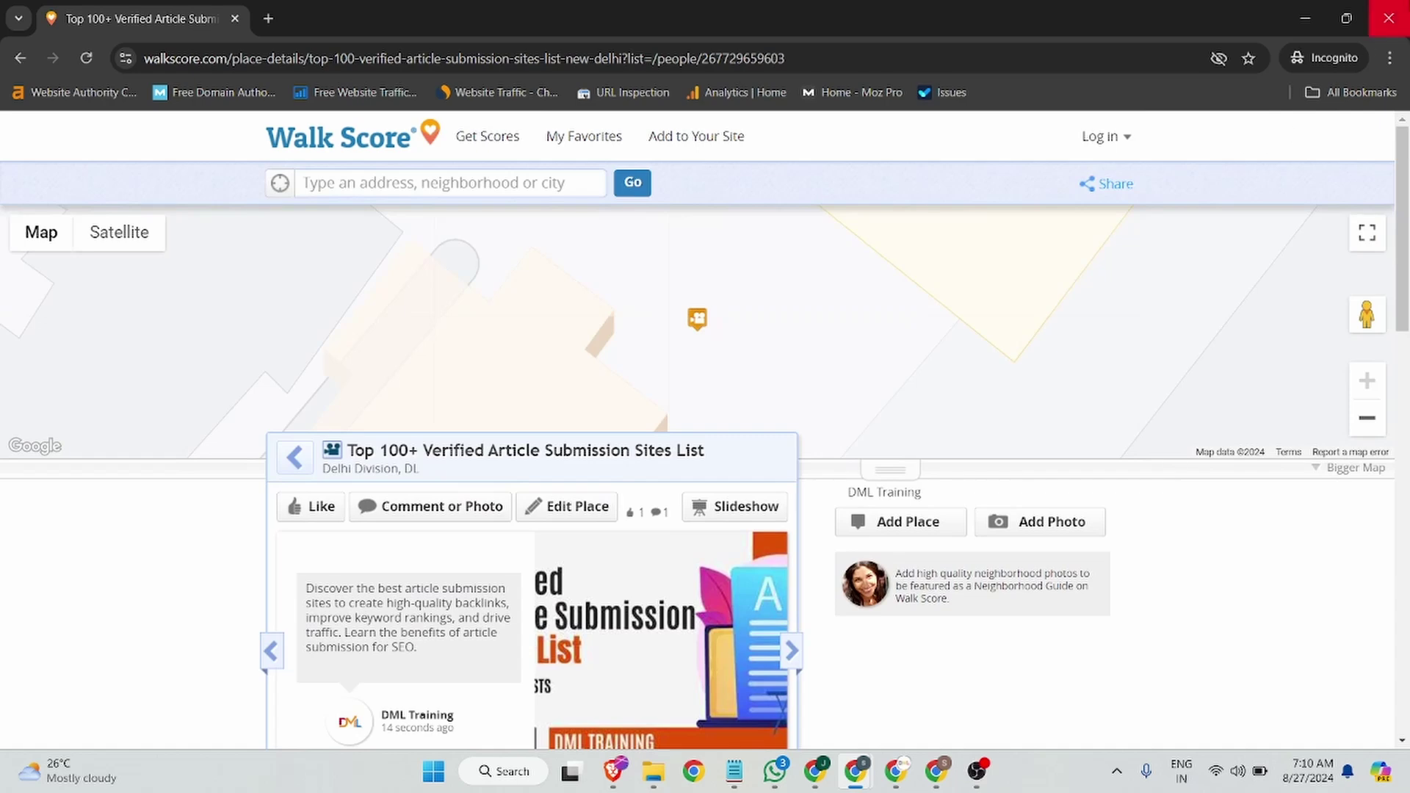
click(1388, 18)
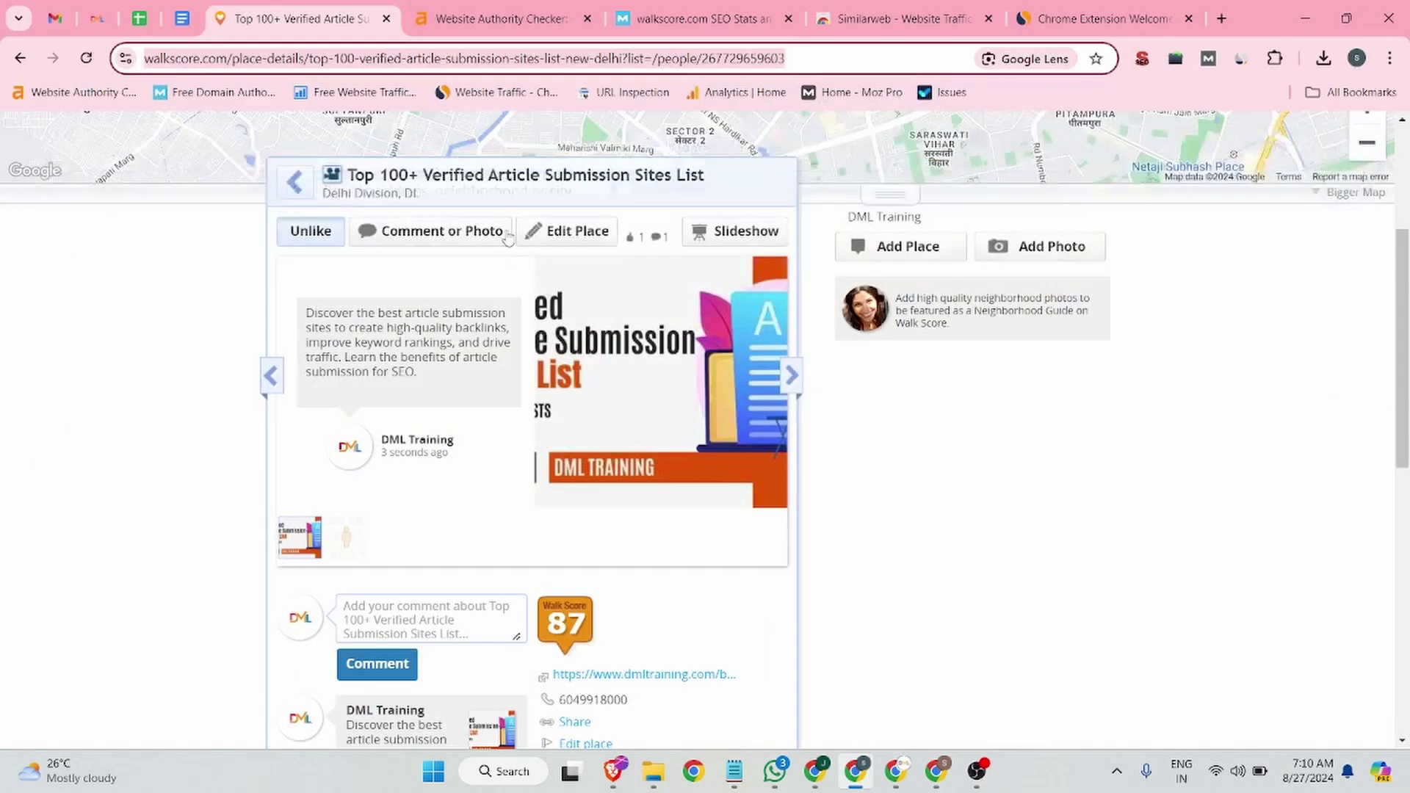